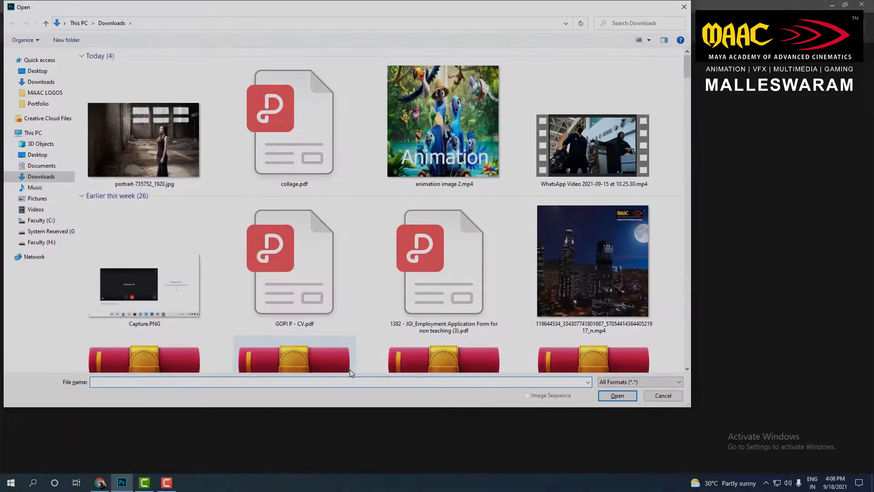
Open the warehouse portrait and duplicate it onto Layer 1.
{"action": "double_click", "coordinate": [178, 132]}
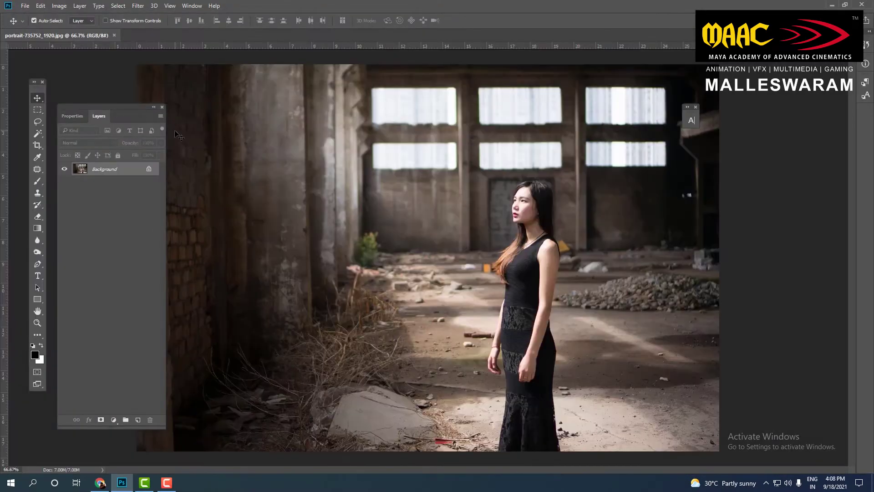
{"action": "key", "text": "ctrl+minus"}
{"action": "key", "text": "ctrl+j"}
Add a Curves 1 layer with the Green channel pulled down for a pinkish tint.
{"action": "left_click", "coordinate": [114, 419]}
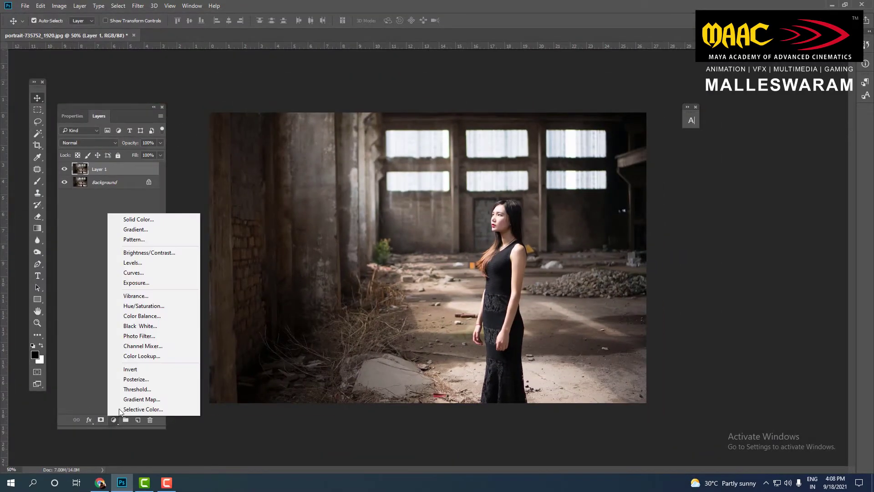
{"action": "left_click", "coordinate": [137, 272]}
{"action": "left_click", "coordinate": [104, 156]}
{"action": "left_click", "coordinate": [91, 175]}
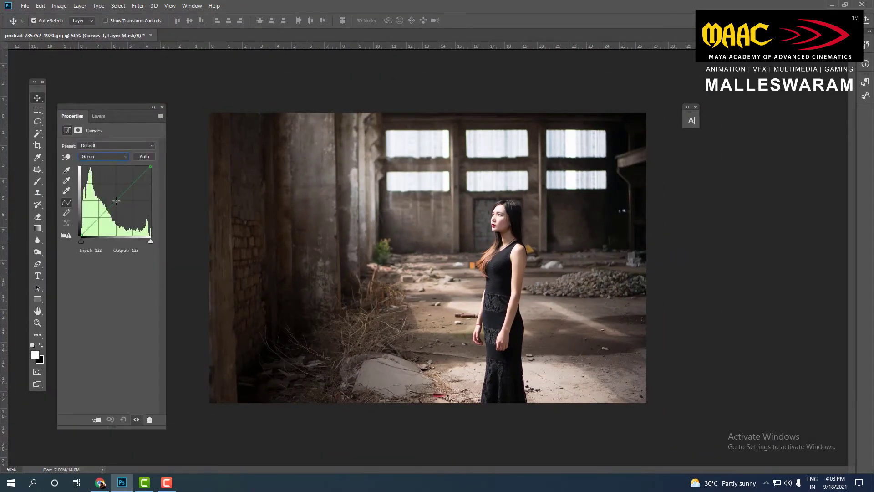
{"action": "left_click_drag", "start_coordinate": [116, 201], "coordinate": [117, 206]}
{"action": "left_click", "coordinate": [105, 212]}
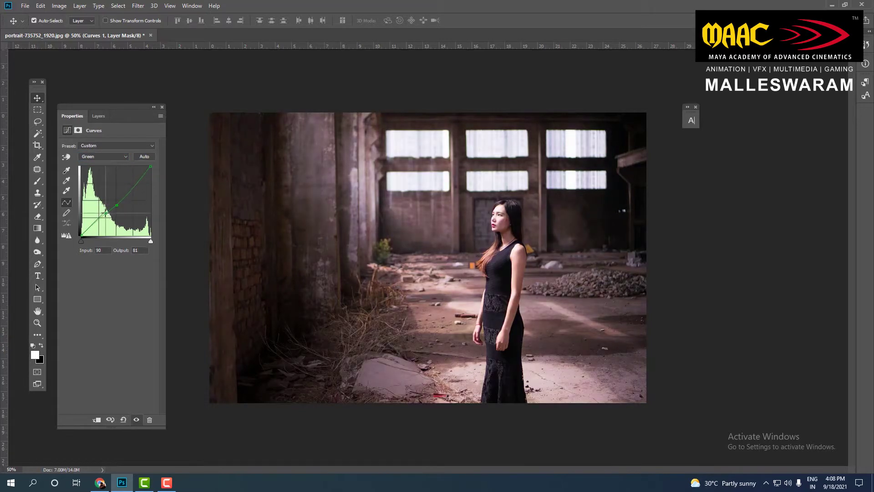
{"action": "left_click", "coordinate": [131, 184]}
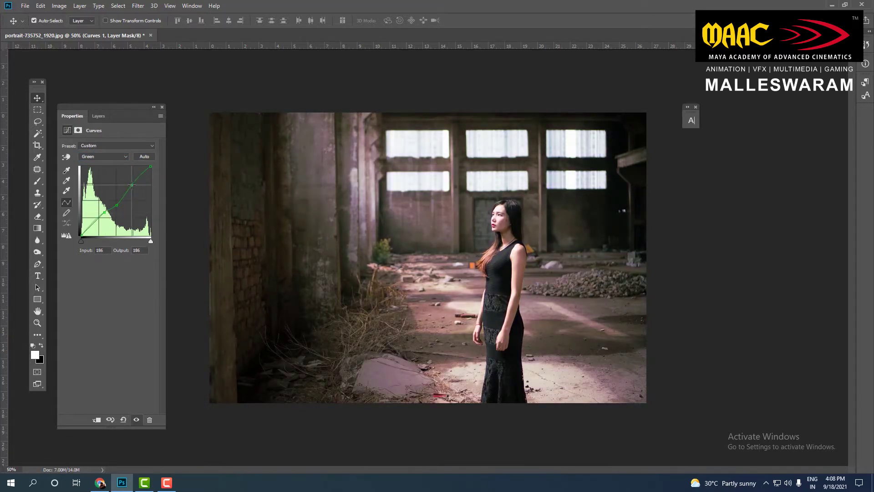
{"action": "left_click", "coordinate": [154, 107]}
{"action": "left_click", "coordinate": [80, 133]}
{"action": "left_click", "coordinate": [179, 419]}
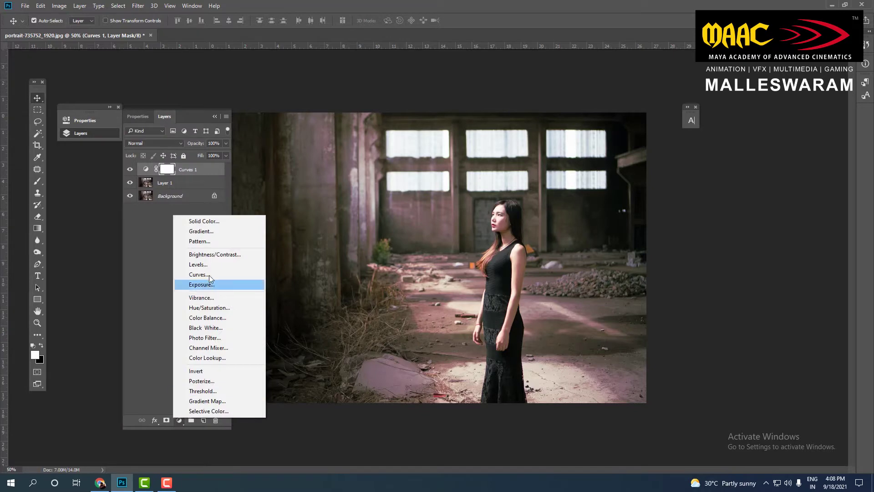
Add a Levels 1 layer with the Blue channel white input set to 176.
{"action": "left_click", "coordinate": [198, 264]}
{"action": "left_click", "coordinate": [165, 161]}
{"action": "left_click", "coordinate": [157, 184]}
{"action": "left_click_drag", "start_coordinate": [219, 210], "coordinate": [216, 210]}
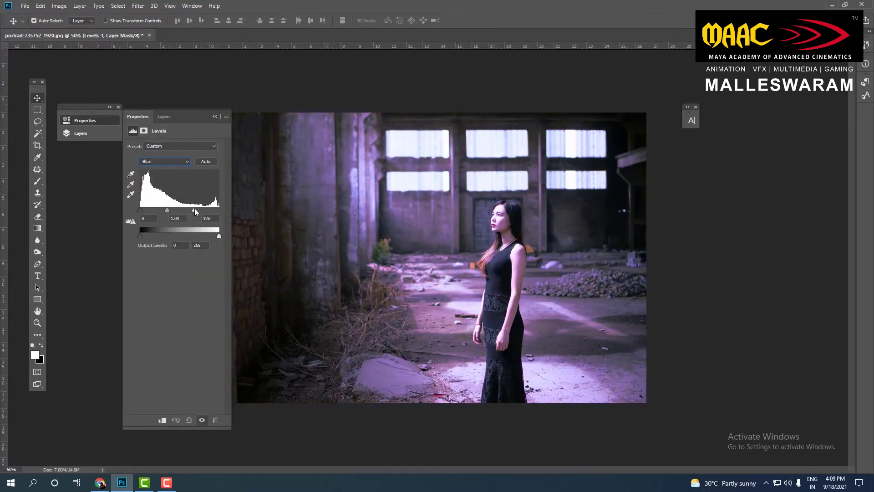
{"action": "left_click", "coordinate": [214, 117]}
{"action": "left_click", "coordinate": [89, 137]}
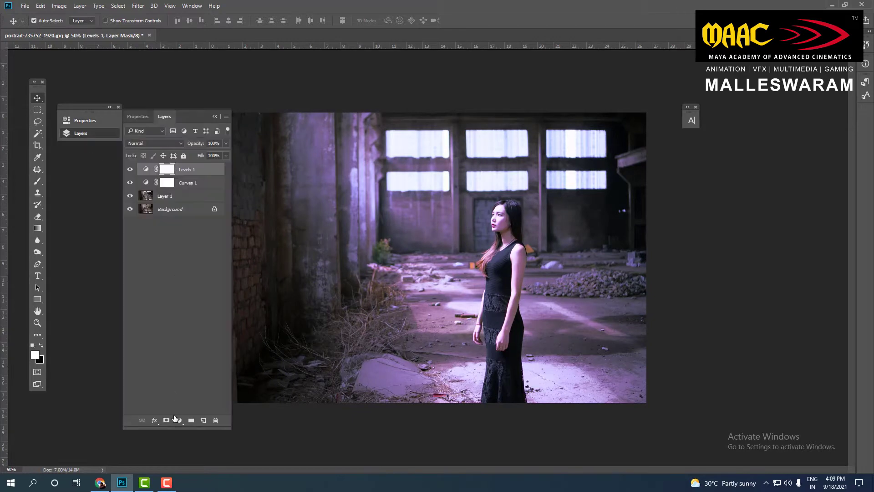
Add an Exposure 1 layer: exposure +0.07, offset +0.0052, gamma 0.94.
{"action": "left_click", "coordinate": [179, 419]}
{"action": "left_click", "coordinate": [202, 285]}
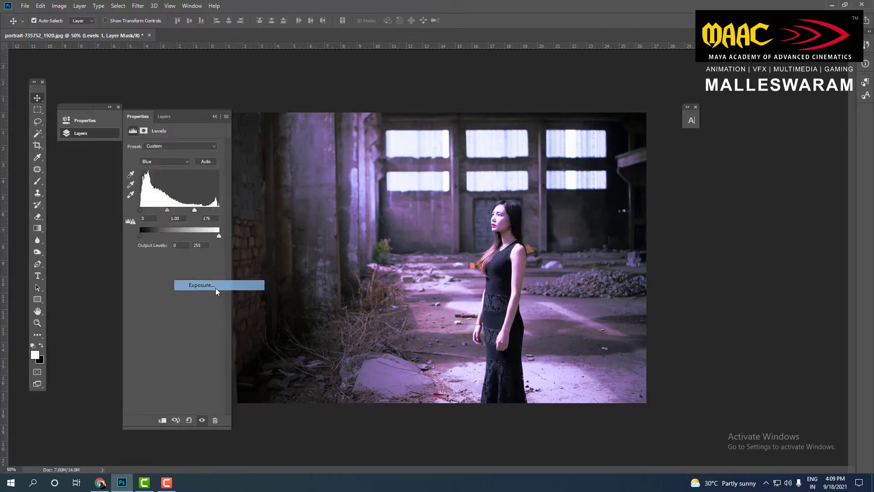
{"action": "left_click_drag", "start_coordinate": [173, 167], "coordinate": [174, 200]}
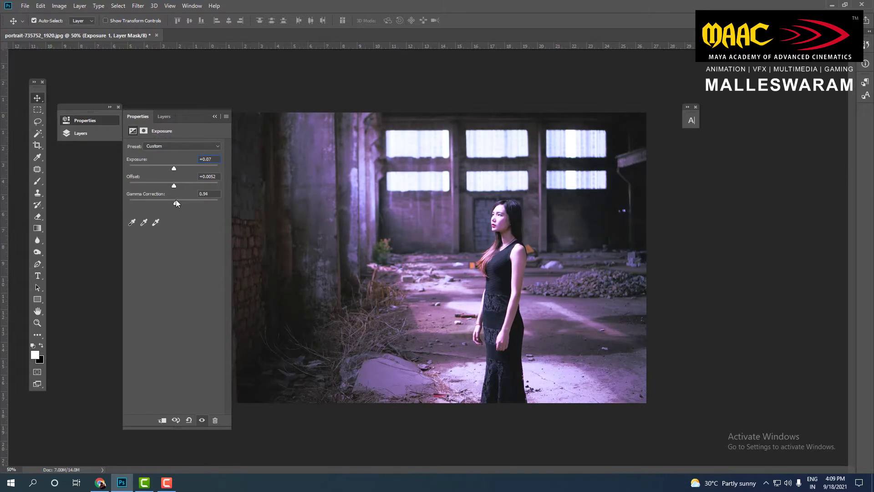
{"action": "left_click", "coordinate": [215, 116]}
Stamp visible layers into Layer 2, then add Brightness/Contrast at brightness -59, contrast -39.
{"action": "left_click", "coordinate": [80, 133]}
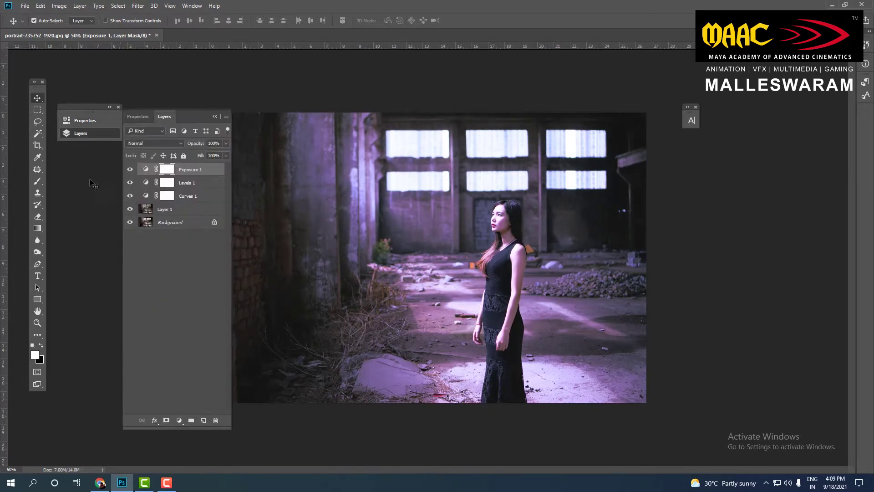
{"action": "left_click", "coordinate": [168, 222]}
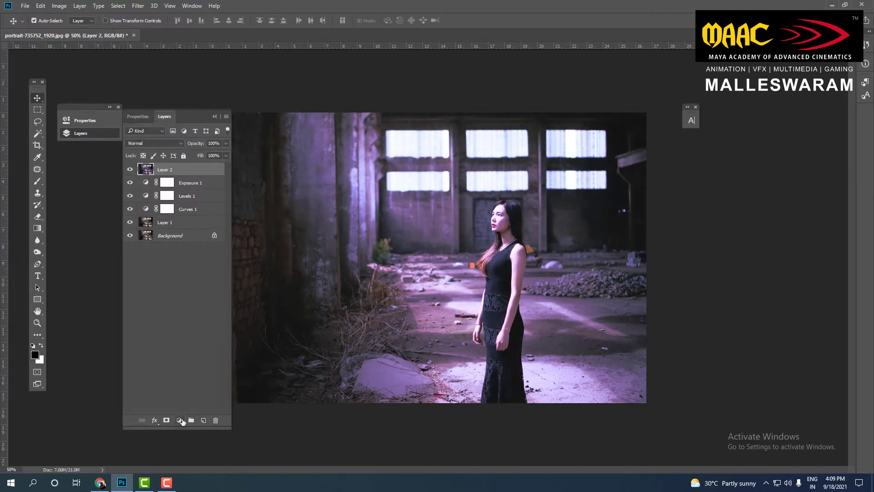
{"action": "left_click", "coordinate": [179, 419]}
{"action": "left_click", "coordinate": [191, 256]}
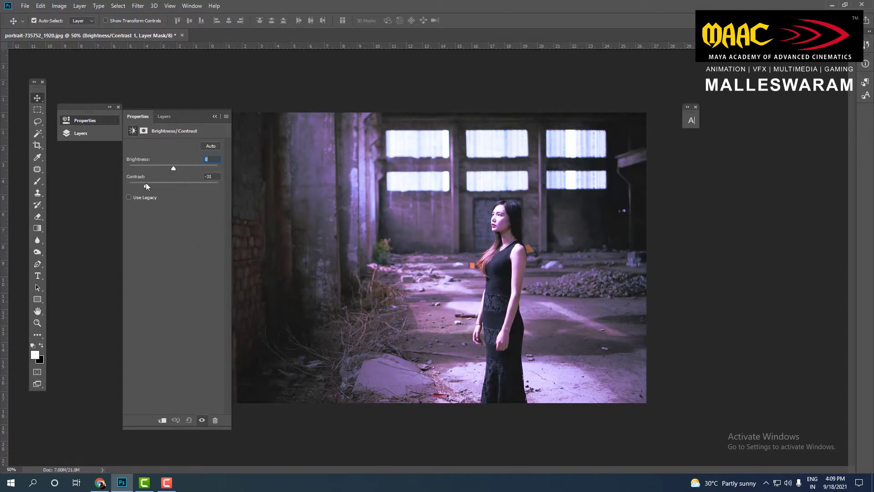
{"action": "mouse_move", "coordinate": [146, 185]}
{"action": "left_mouse_down"}
{"action": "mouse_move", "coordinate": [139, 185]}
{"action": "mouse_move", "coordinate": [150, 168]}
{"action": "left_mouse_up"}
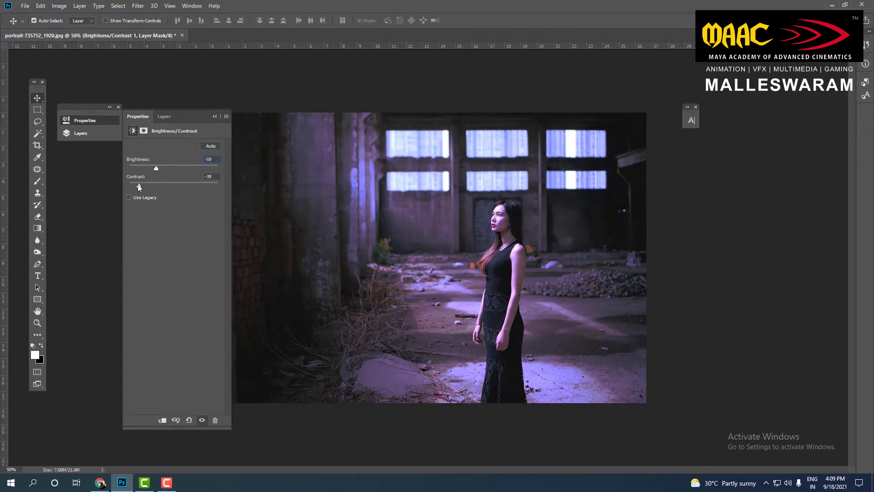
{"action": "left_click", "coordinate": [215, 116]}
{"action": "left_click", "coordinate": [82, 133]}
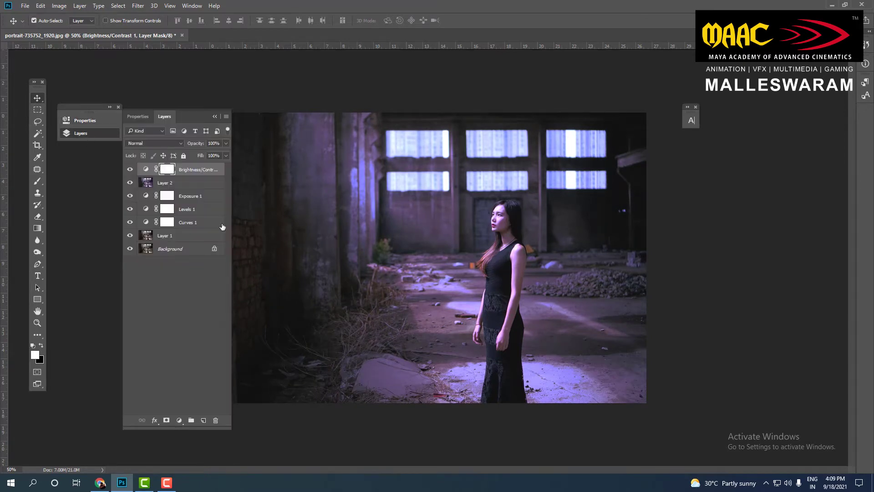
{"action": "left_click", "coordinate": [179, 420]}
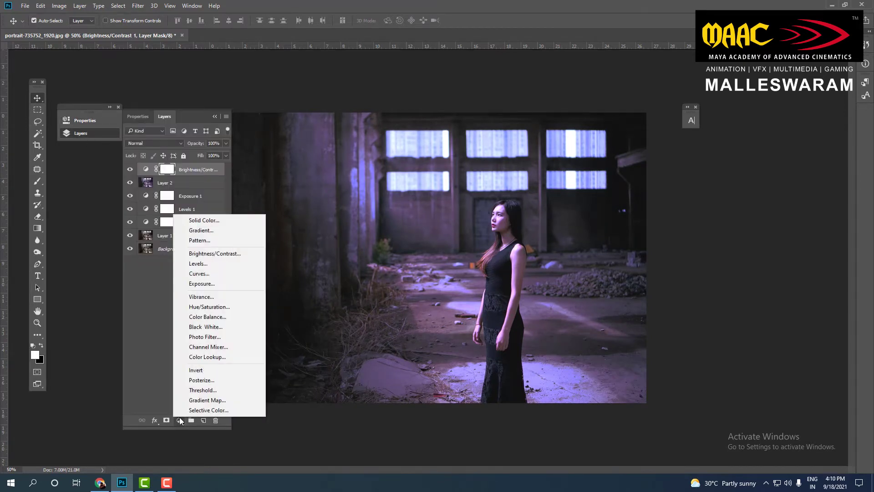
Add a Color Balance 1 layer pushing midtones, shadows and highlights toward blue.
{"action": "left_click", "coordinate": [207, 317]}
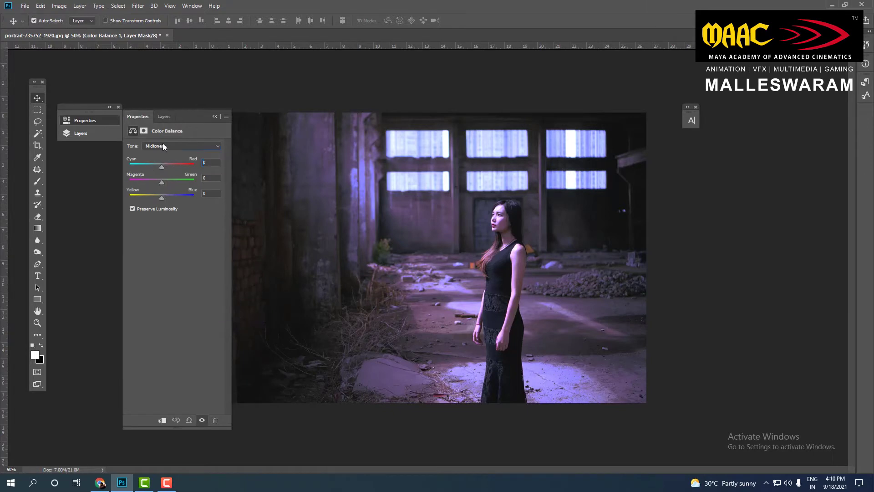
{"action": "left_click_drag", "start_coordinate": [159, 192], "coordinate": [173, 196]}
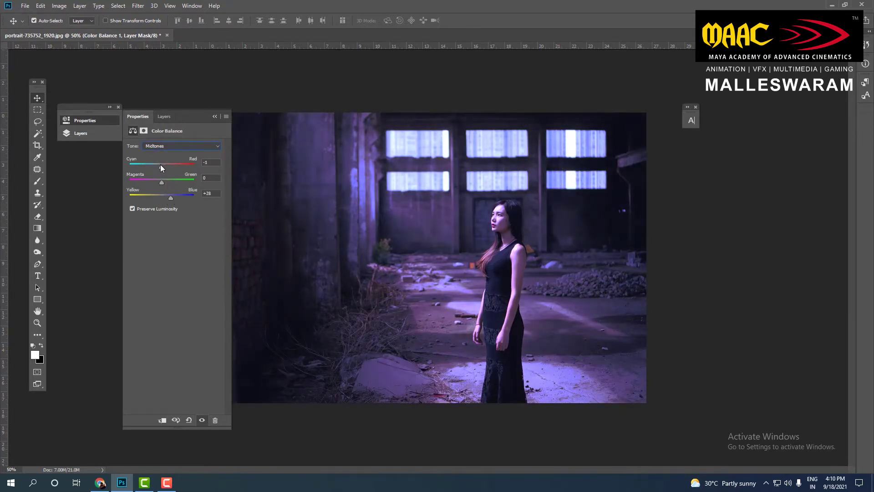
{"action": "left_click", "coordinate": [182, 145]}
{"action": "left_click", "coordinate": [154, 154]}
{"action": "left_click_drag", "start_coordinate": [162, 167], "coordinate": [165, 195]}
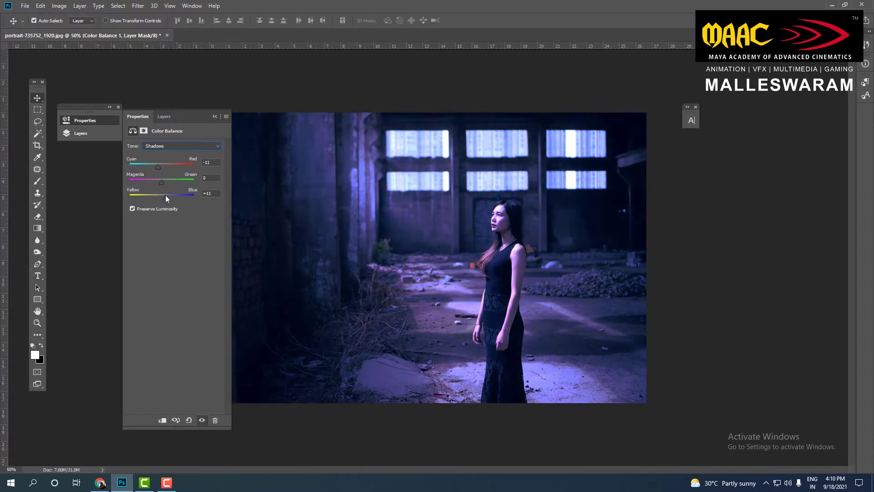
{"action": "left_click", "coordinate": [182, 145]}
{"action": "left_click", "coordinate": [162, 167]}
{"action": "left_click_drag", "start_coordinate": [162, 182], "coordinate": [168, 196]}
{"action": "left_click", "coordinate": [86, 120]}
Stamp all visible layers into merged Layer 3 and duplicate it.
{"action": "left_click", "coordinate": [81, 133]}
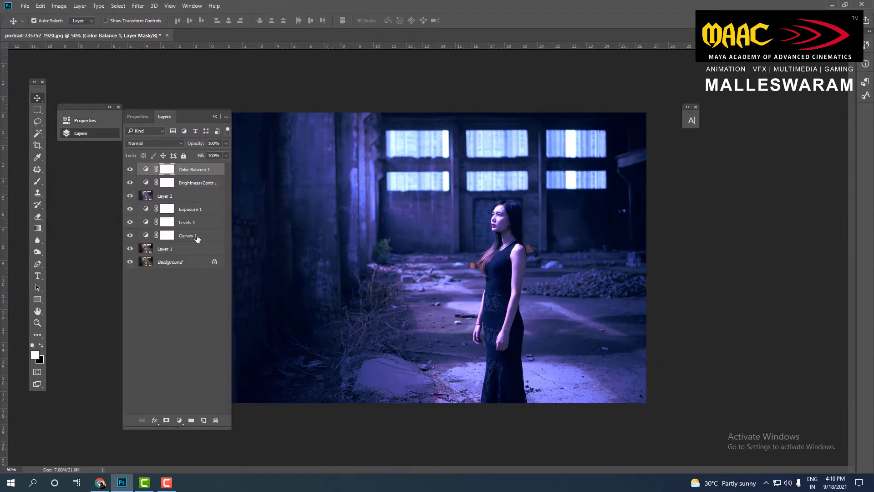
{"action": "key", "text": "ctrl+alt+shift+e"}
{"action": "key", "text": "ctrl+j"}
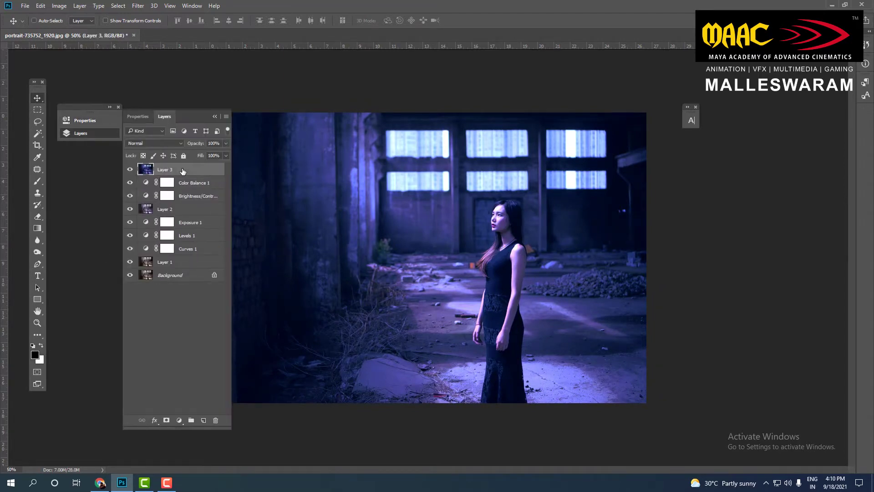
Apply the Artistic 06 profile to the layer in the Camera Raw filter.
{"action": "left_click", "coordinate": [138, 5]}
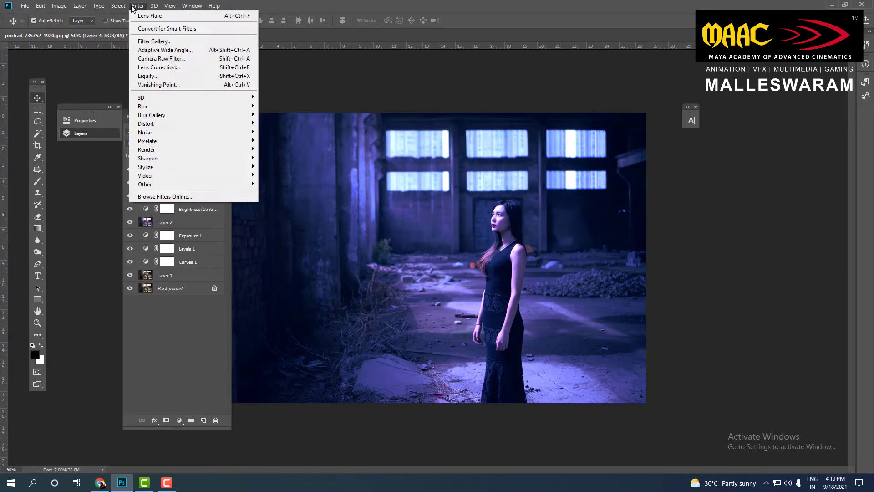
{"action": "left_click", "coordinate": [200, 59]}
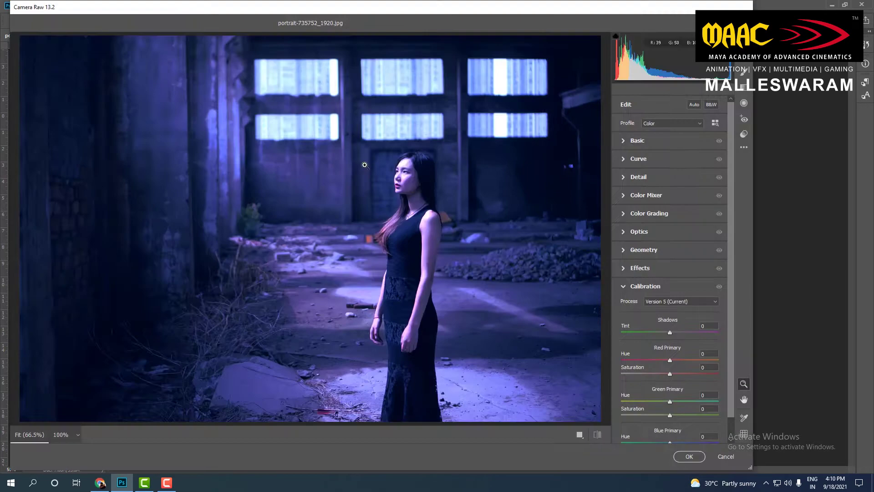
{"action": "left_click", "coordinate": [715, 123]}
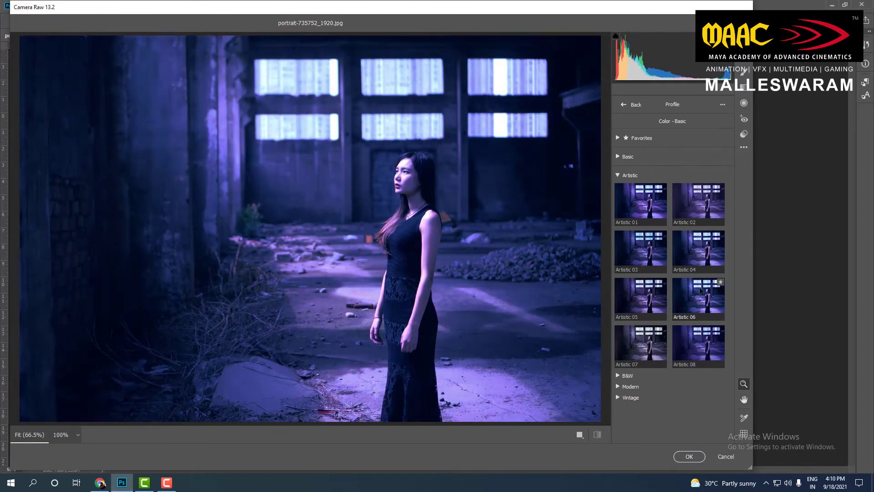
{"action": "left_click", "coordinate": [701, 298]}
{"action": "left_click", "coordinate": [618, 157]}
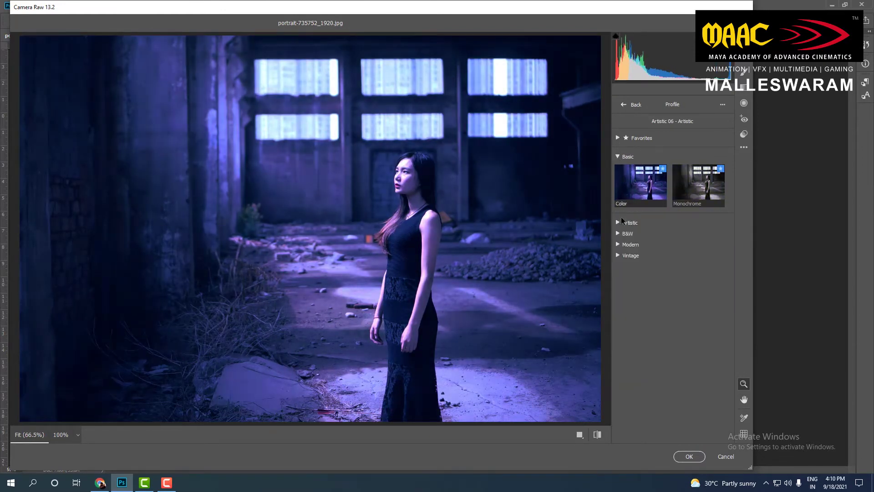
{"action": "left_click", "coordinate": [626, 106]}
Set Camera Raw temperature -4, tint -19, exposure +0.20 and shadows -21, then apply.
{"action": "left_click", "coordinate": [628, 160]}
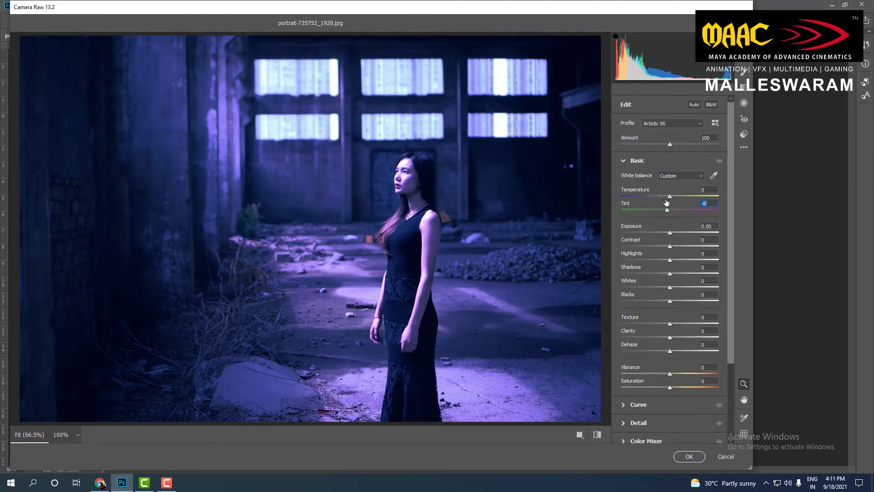
{"action": "mouse_move", "coordinate": [669, 210]}
{"action": "left_mouse_down"}
{"action": "mouse_move", "coordinate": [649, 209]}
{"action": "mouse_move", "coordinate": [671, 196]}
{"action": "mouse_move", "coordinate": [660, 210]}
{"action": "mouse_move", "coordinate": [671, 233]}
{"action": "mouse_move", "coordinate": [646, 246]}
{"action": "mouse_move", "coordinate": [668, 247]}
{"action": "mouse_move", "coordinate": [664, 273]}
{"action": "left_mouse_up"}
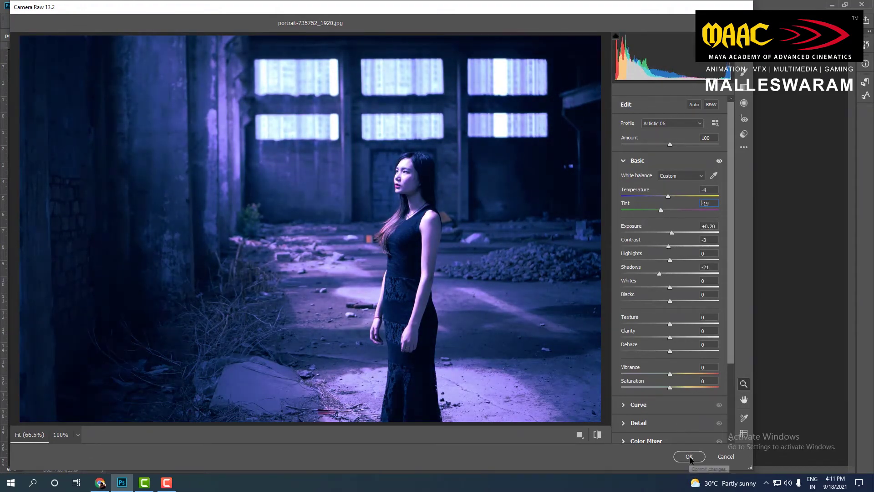
{"action": "left_click", "coordinate": [689, 456]}
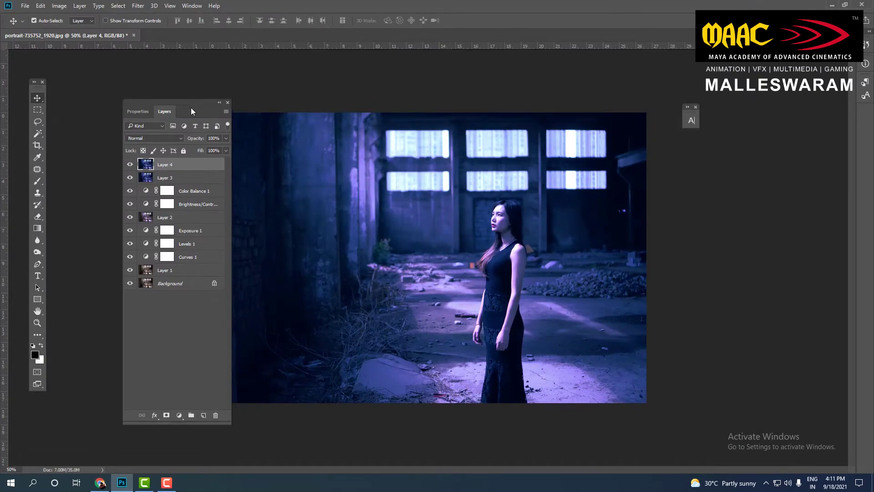
Add a Hue/Saturation 1 layer with hue lowered, saturation +4 and lightness -3.
{"action": "left_click_drag", "start_coordinate": [190, 108], "coordinate": [187, 99]}
{"action": "left_click", "coordinate": [176, 411]}
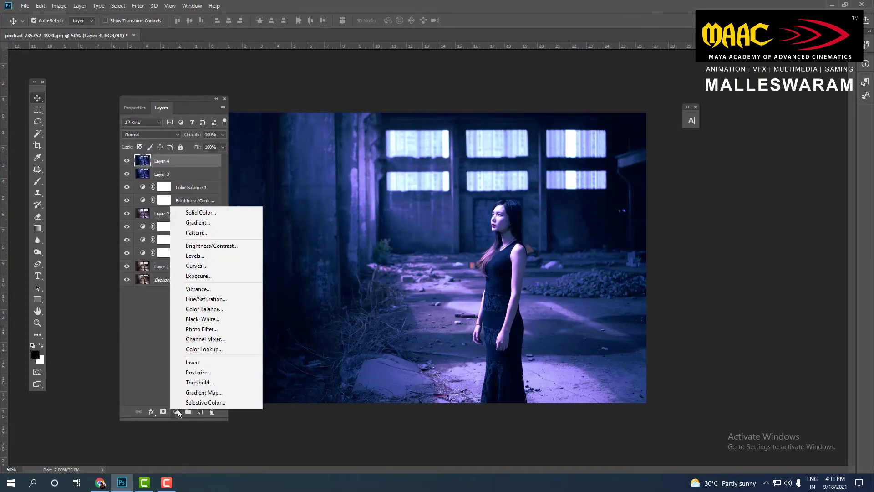
{"action": "left_click", "coordinate": [208, 299]}
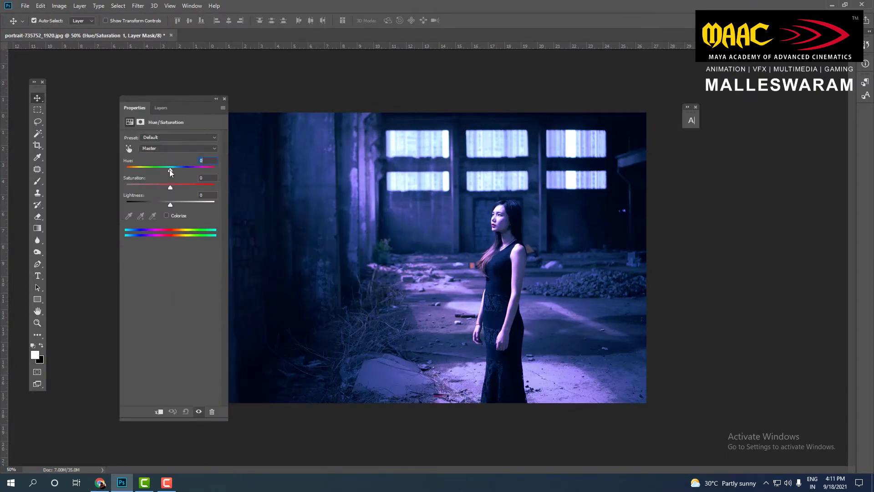
{"action": "left_click_drag", "start_coordinate": [170, 170], "coordinate": [169, 204]}
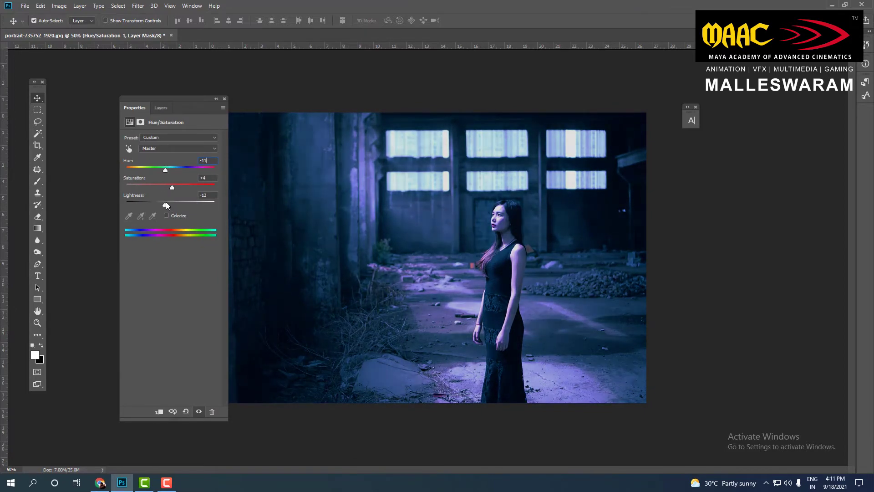
{"action": "mouse_move", "coordinate": [165, 161]}
{"action": "left_mouse_down"}
{"action": "mouse_move", "coordinate": [173, 168]}
{"action": "mouse_move", "coordinate": [164, 165]}
{"action": "left_mouse_up"}
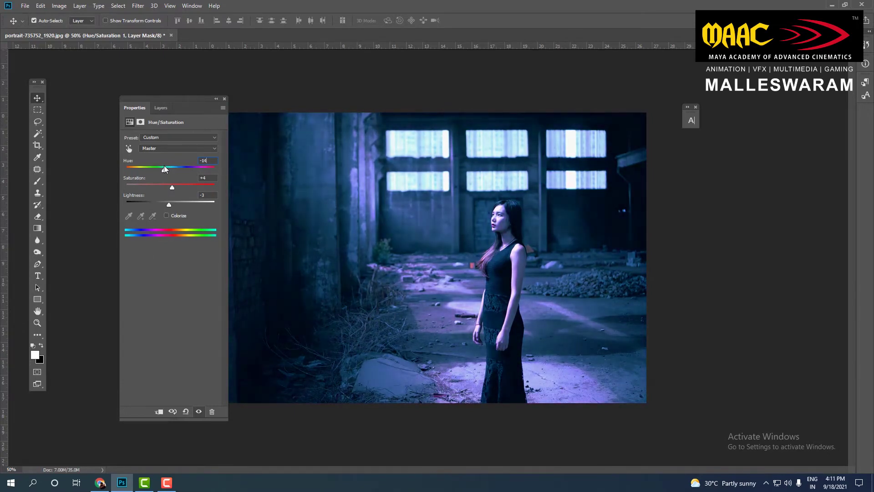
{"action": "left_click", "coordinate": [217, 98]}
{"action": "left_click", "coordinate": [141, 124]}
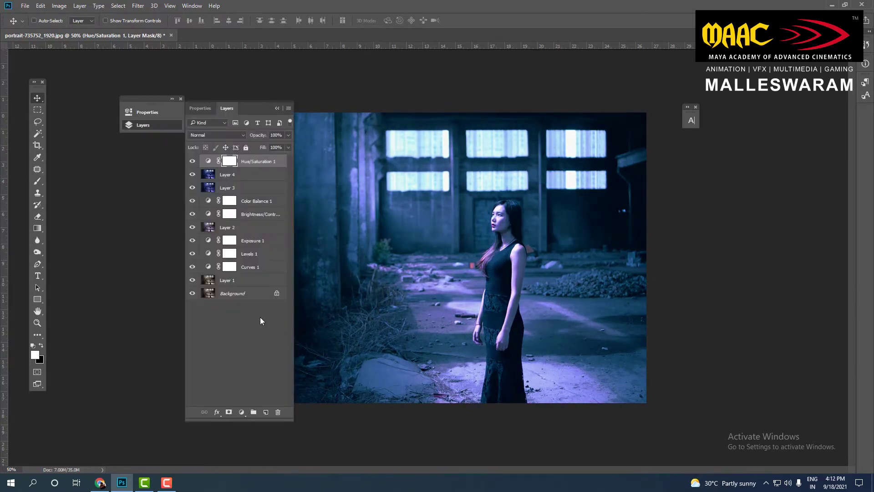
Create a black-filled LENS layer and render a 133% lens flare on it.
{"action": "key", "text": "ctrl+shift+n"}
{"action": "type", "text": "LENS"}
{"action": "key", "text": "Return"}
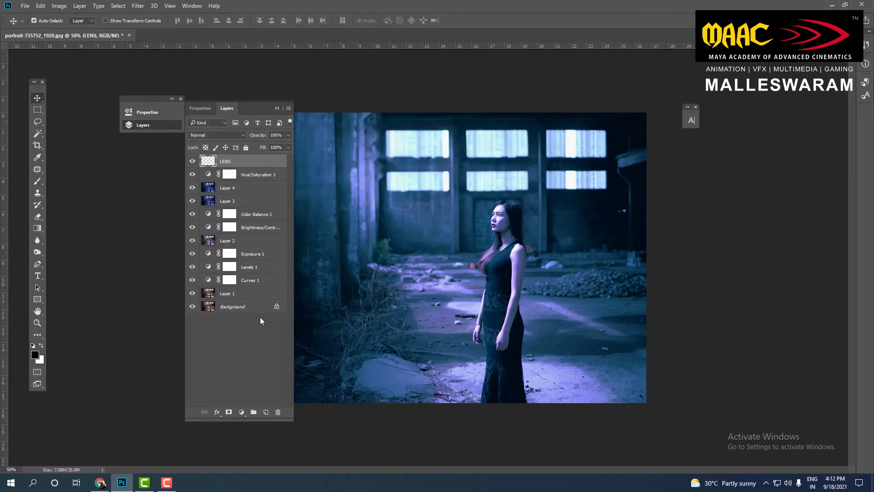
{"action": "key", "text": "alt+BackSpace"}
{"action": "left_click", "coordinate": [138, 5]}
{"action": "mouse_move", "coordinate": [158, 149]}
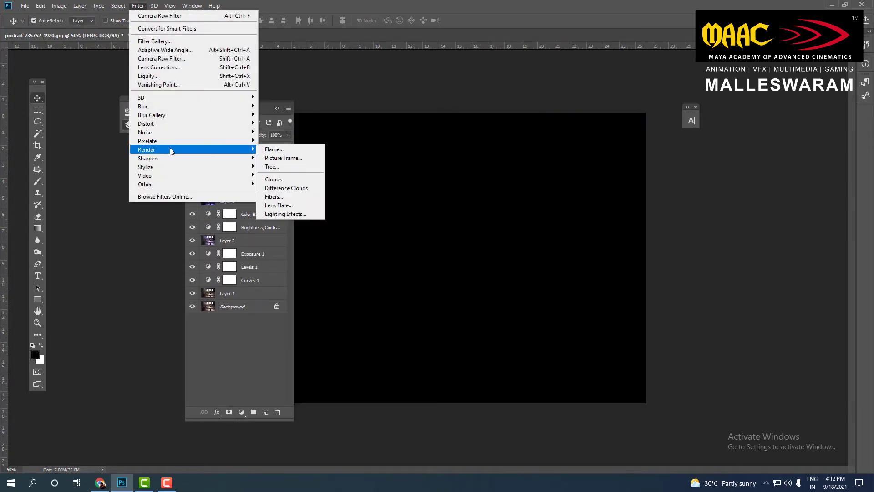
{"action": "left_click", "coordinate": [278, 205]}
{"action": "left_click_drag", "start_coordinate": [506, 279], "coordinate": [515, 280]}
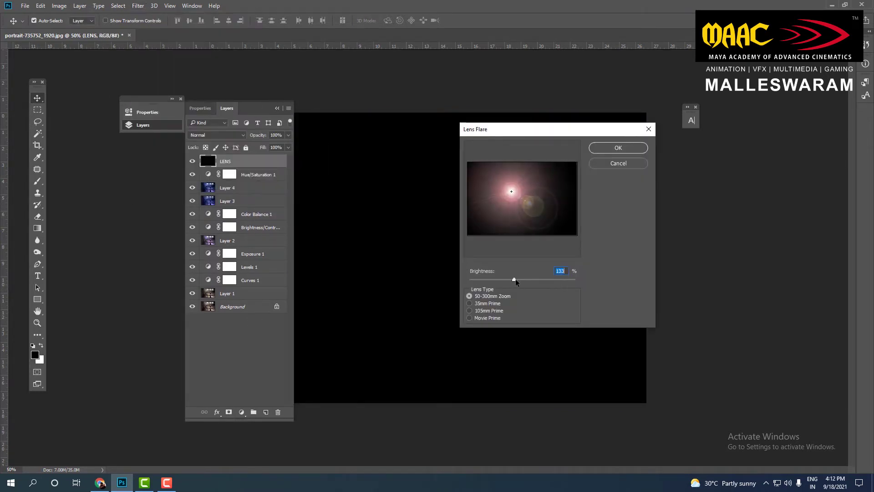
{"action": "left_click", "coordinate": [618, 148]}
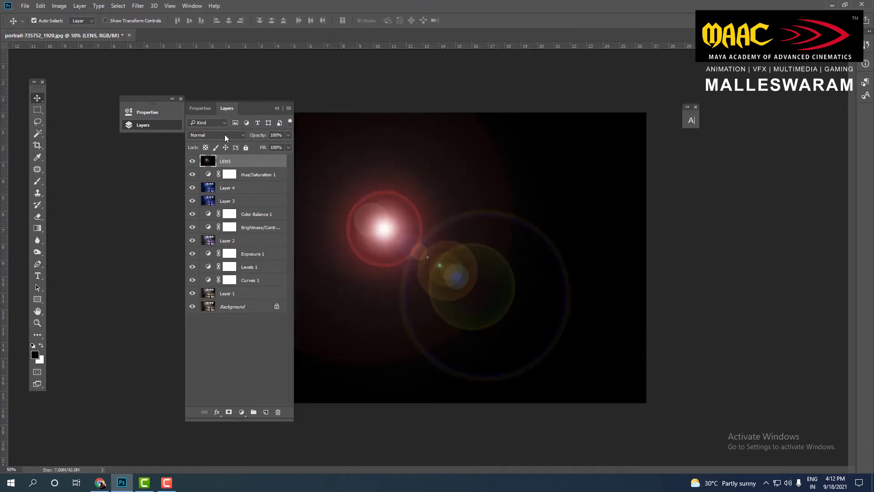
Set LENS to Screen, rotate it about -29.5° and place the flare upper left.
{"action": "left_click", "coordinate": [225, 135]}
{"action": "left_click", "coordinate": [214, 201]}
{"action": "left_click_drag", "start_coordinate": [384, 228], "coordinate": [353, 210]}
{"action": "key", "text": "ctrl+t"}
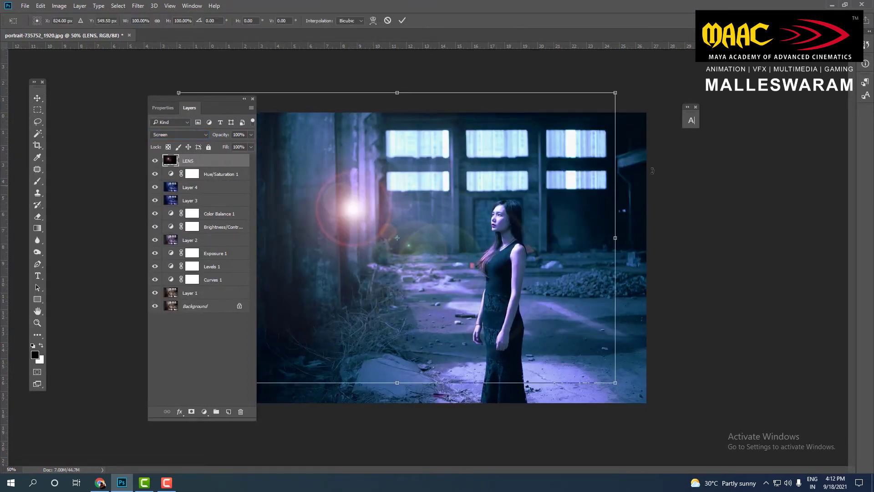
{"action": "left_click_drag", "start_coordinate": [652, 171], "coordinate": [476, 80]}
{"action": "left_click_drag", "start_coordinate": [395, 274], "coordinate": [339, 225]}
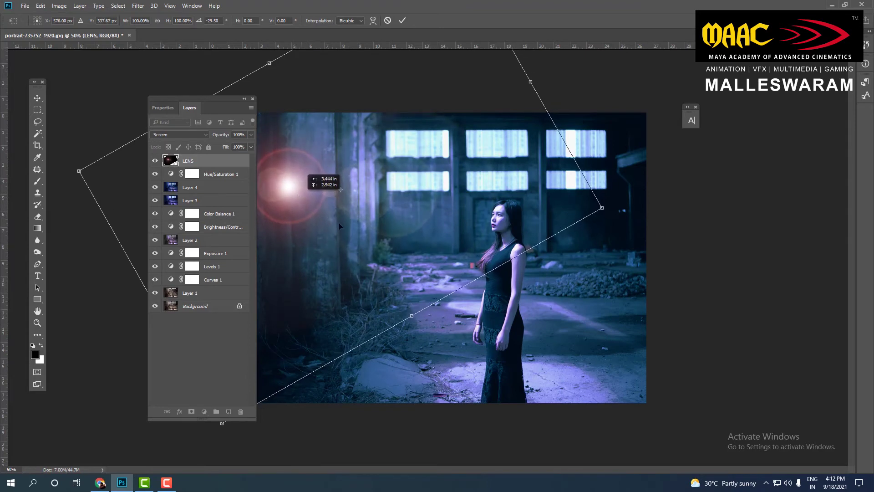
{"action": "key", "text": "Return"}
{"action": "left_click_drag", "start_coordinate": [231, 98], "coordinate": [166, 83]}
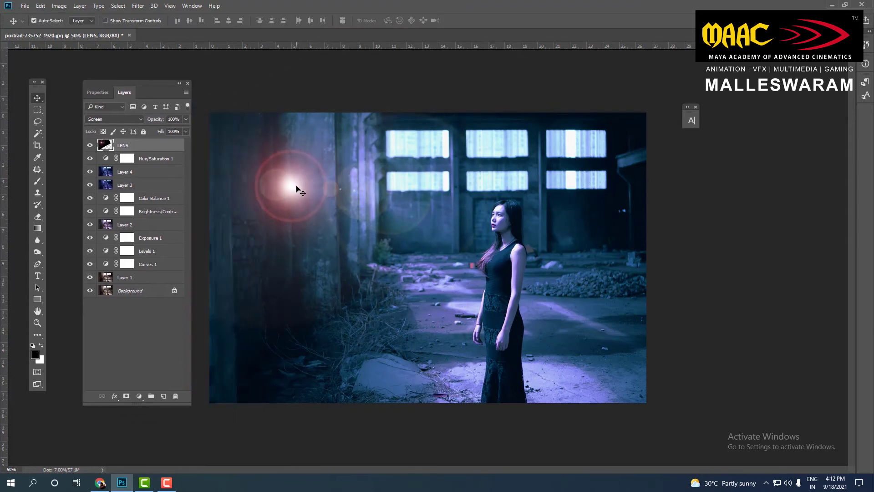
{"action": "mouse_move", "coordinate": [296, 188]}
{"action": "left_mouse_down"}
{"action": "mouse_move", "coordinate": [592, 362]}
{"action": "mouse_move", "coordinate": [596, 332]}
{"action": "mouse_move", "coordinate": [637, 358]}
{"action": "left_mouse_up"}
Add a horizontally flipped LENS copy at lower right and set LENS opacity to 89%.
{"action": "key", "text": "ctrl+j"}
{"action": "key", "text": "ctrl+t"}
{"action": "right_click", "coordinate": [579, 337]}
{"action": "left_click", "coordinate": [611, 320]}
{"action": "key", "text": "Return"}
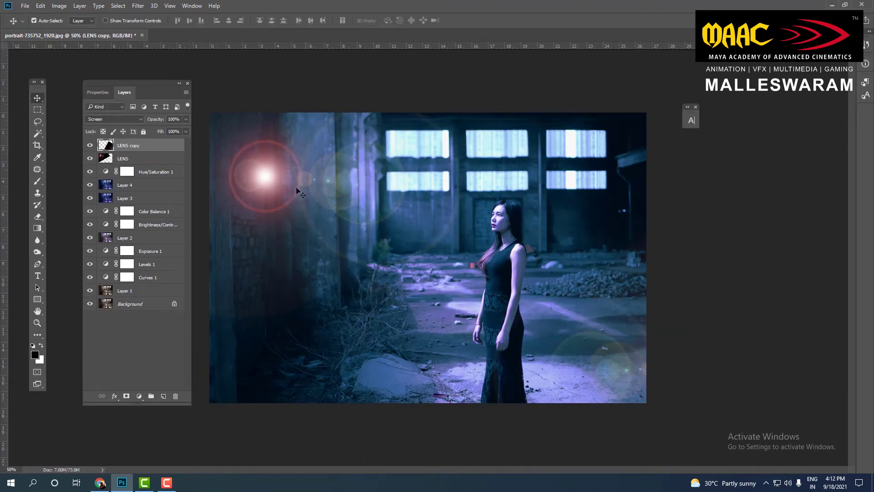
{"action": "left_click_drag", "start_coordinate": [296, 187], "coordinate": [279, 198]}
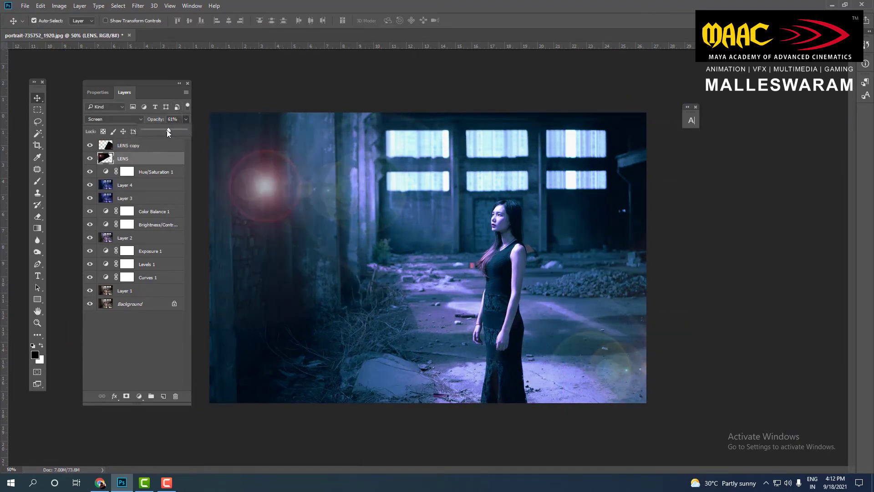
{"action": "left_click_drag", "start_coordinate": [174, 129], "coordinate": [182, 133]}
{"action": "left_click_drag", "start_coordinate": [273, 187], "coordinate": [263, 168]}
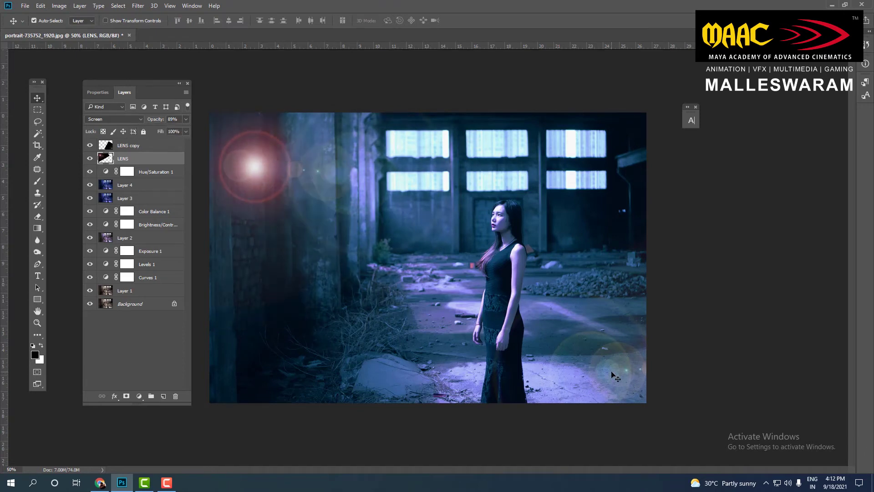
{"action": "left_click", "coordinate": [158, 145]}
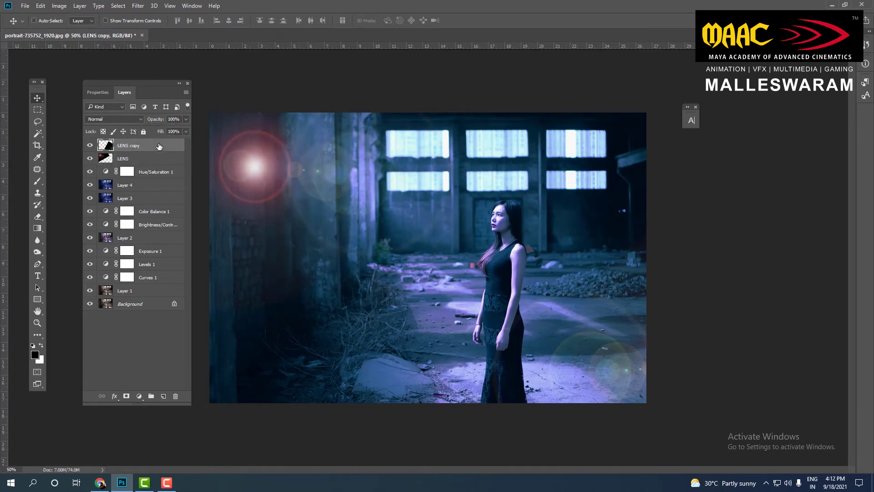
Stamp the result into Layer 5, then group and hide the edited layers.
{"action": "key", "text": "ctrl+alt+shift+e"}
{"action": "left_click", "coordinate": [145, 304], "text": "shift"}
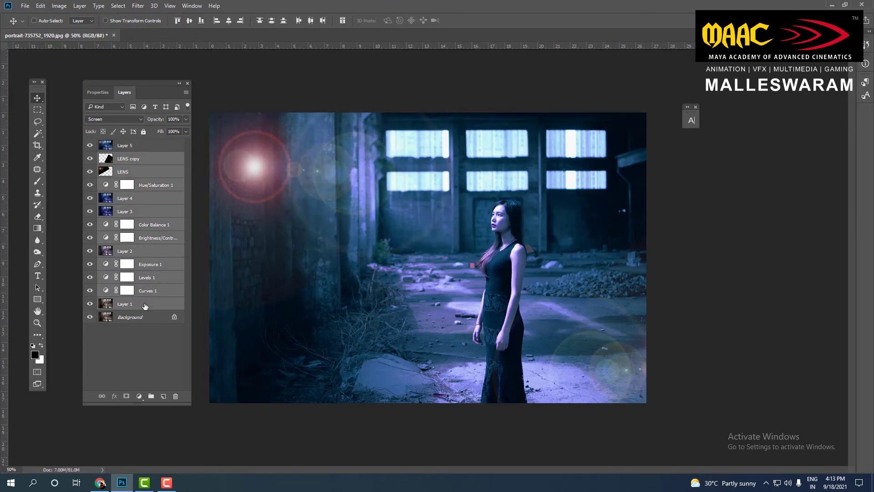
{"action": "key", "text": "ctrl+g"}
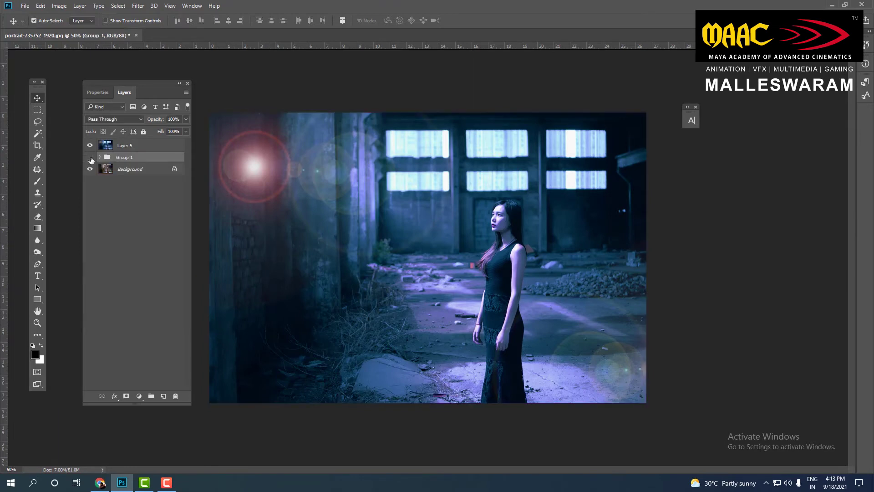
{"action": "left_click", "coordinate": [90, 158]}
{"action": "left_click", "coordinate": [89, 145]}
{"action": "key", "text": "ctrl+minus"}
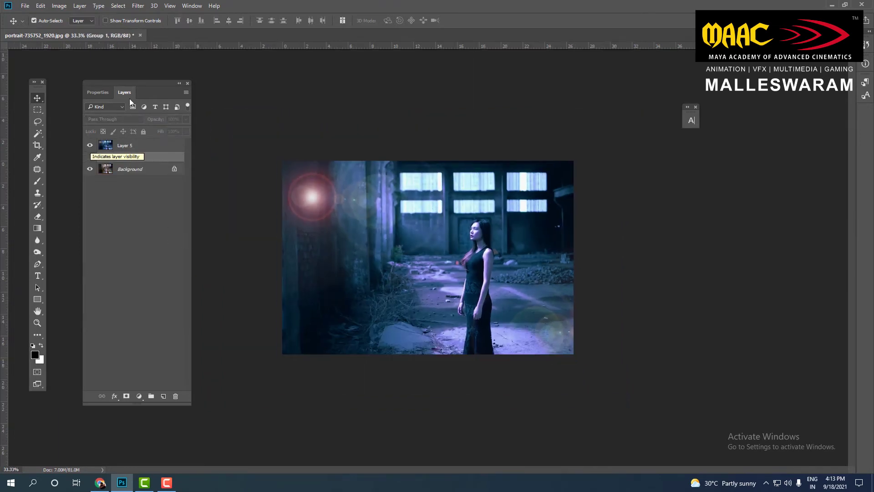
{"action": "left_click_drag", "start_coordinate": [158, 84], "coordinate": [139, 84]}
{"action": "left_click", "coordinate": [119, 144]}
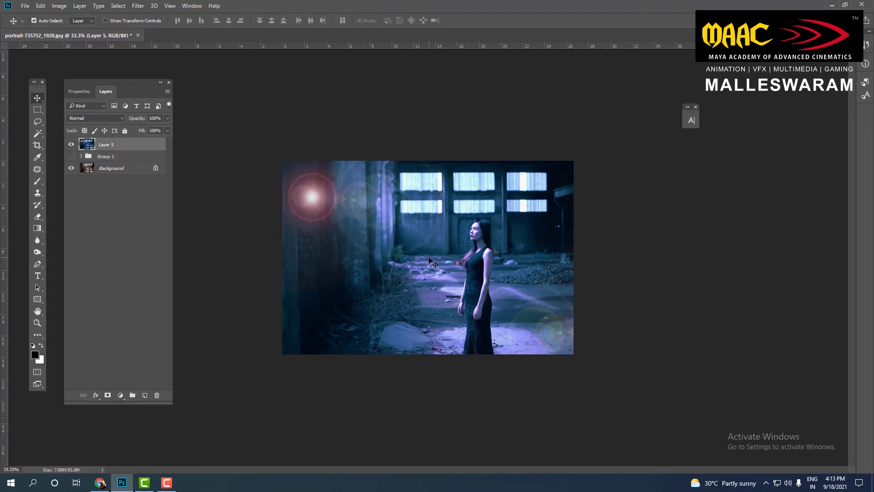
Crop the canvas wider to the left, adding a white area for the original.
{"action": "key", "text": "c"}
{"action": "left_click_drag", "start_coordinate": [284, 258], "coordinate": [173, 255]}
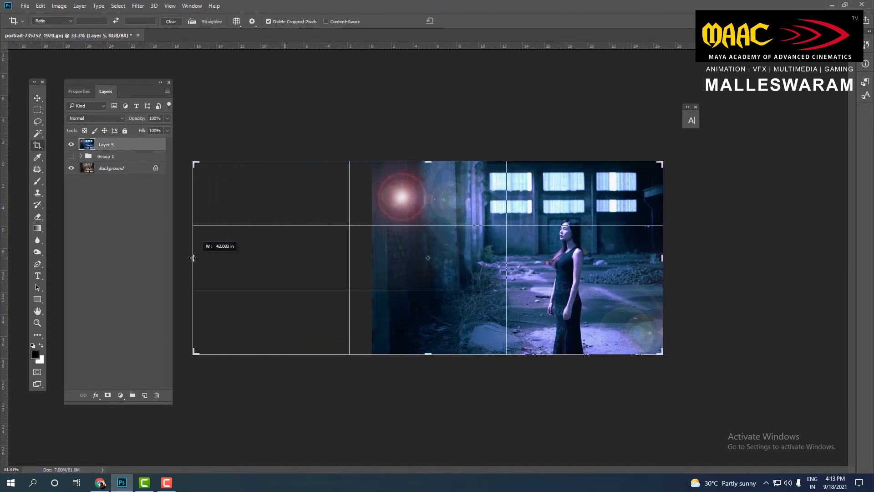
{"action": "key", "text": "Return"}
{"action": "key", "text": "ctrl+minus"}
Unlock the original photo layer and move it into the white left half.
{"action": "left_click", "coordinate": [105, 163]}
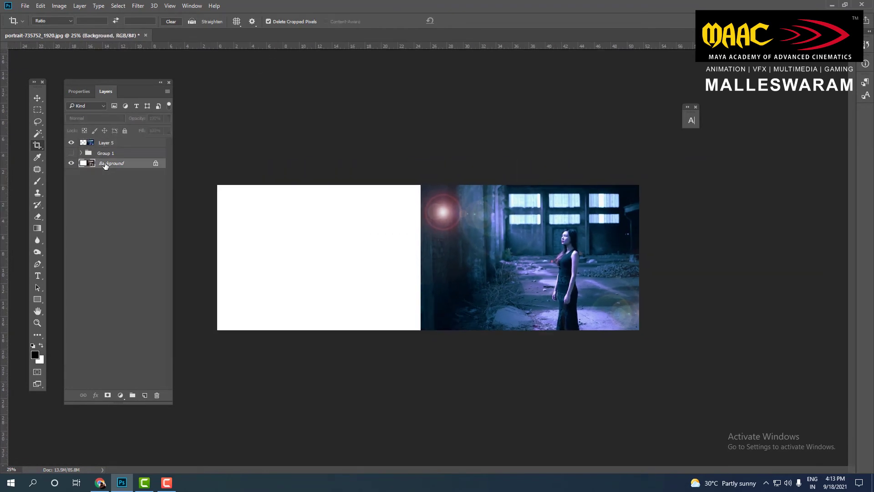
{"action": "left_click", "coordinate": [156, 163]}
{"action": "key", "text": "ctrl+t"}
{"action": "left_click_drag", "start_coordinate": [582, 243], "coordinate": [379, 242]}
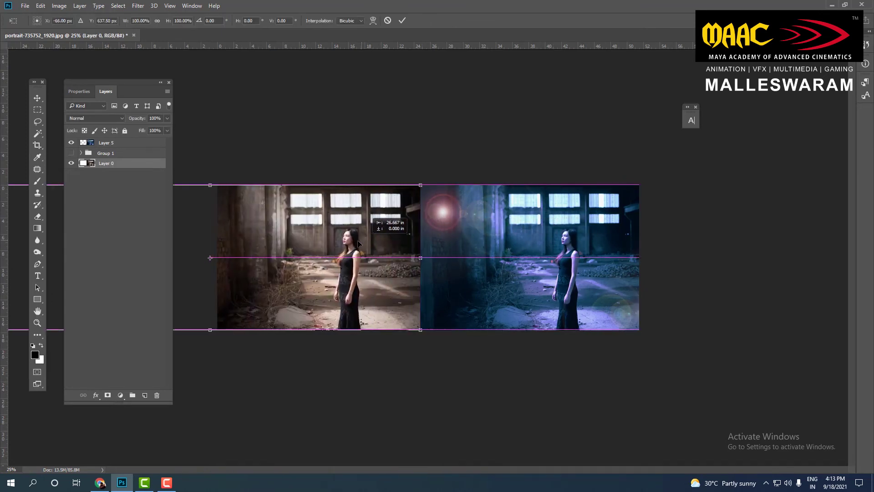
{"action": "key", "text": "Return"}
Crop the canvas edges to fit the two side-by-side photos.
{"action": "key", "text": "c"}
{"action": "left_click_drag", "start_coordinate": [219, 248], "coordinate": [210, 248]}
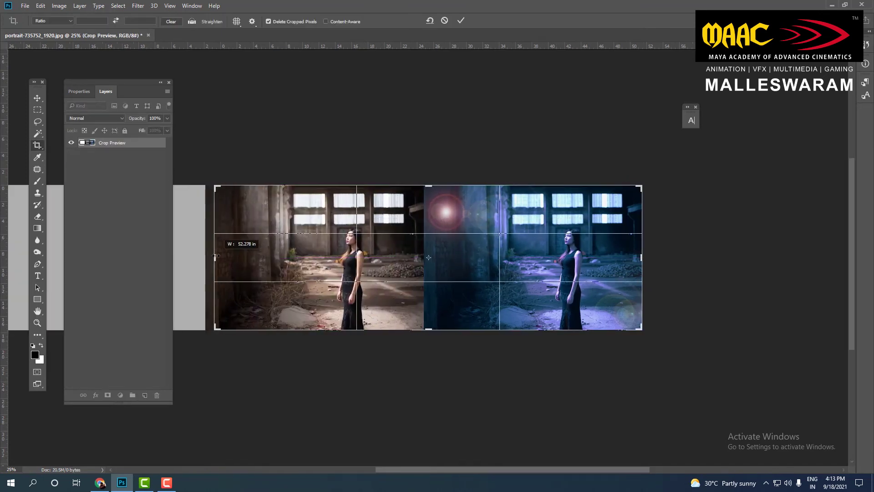
{"action": "key", "text": "Return"}
{"action": "key", "text": "v"}
{"action": "left_click", "coordinate": [482, 380]}
{"action": "key", "text": "ctrl+plus"}
{"action": "key", "text": "ctrl+plus"}
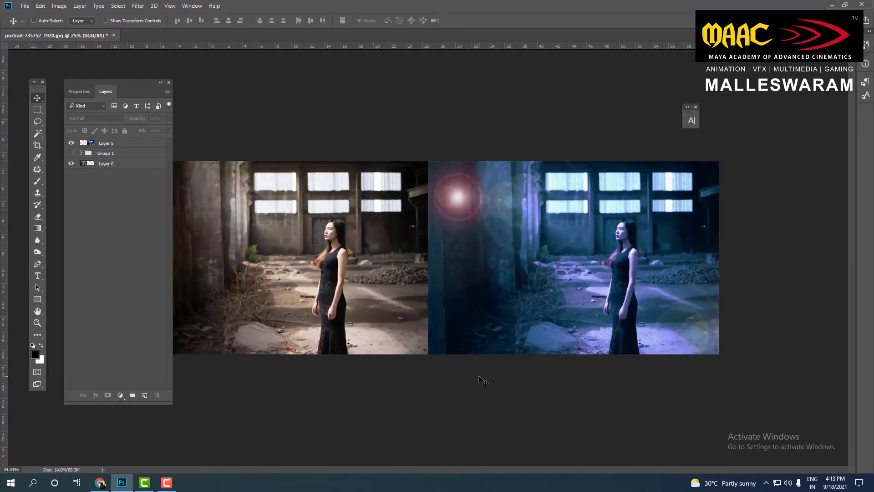
Add a BEFORE text label, scaled to about a third, at the left photo's top-left.
{"action": "key", "text": "t"}
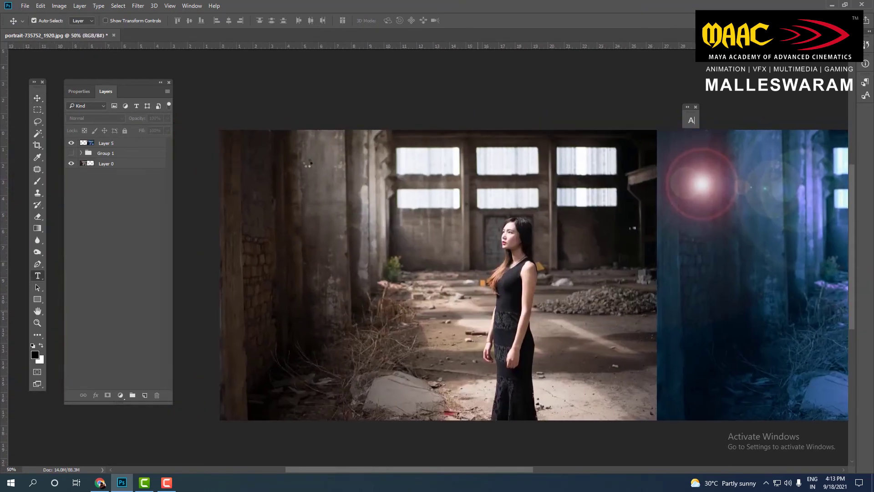
{"action": "left_click", "coordinate": [261, 174]}
{"action": "type", "text": "BEFORE"}
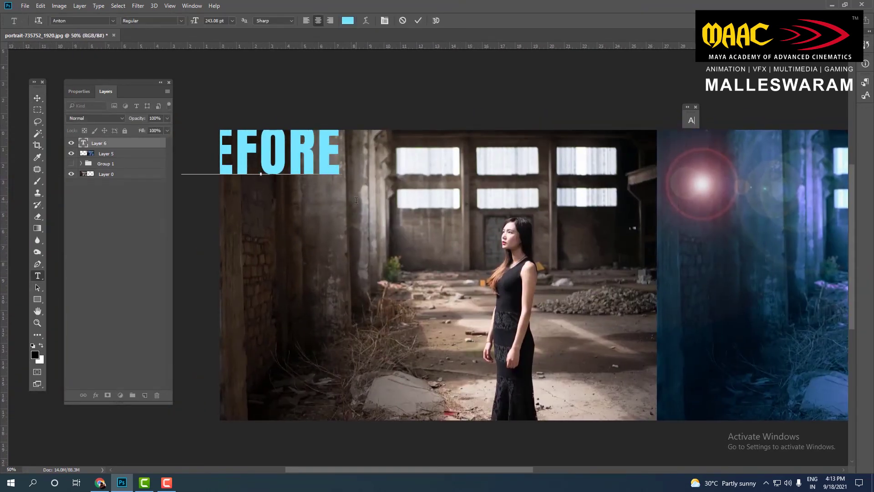
{"action": "key", "text": "ctrl+a"}
{"action": "key", "text": "ctrl+Return"}
{"action": "key", "text": "ctrl+t"}
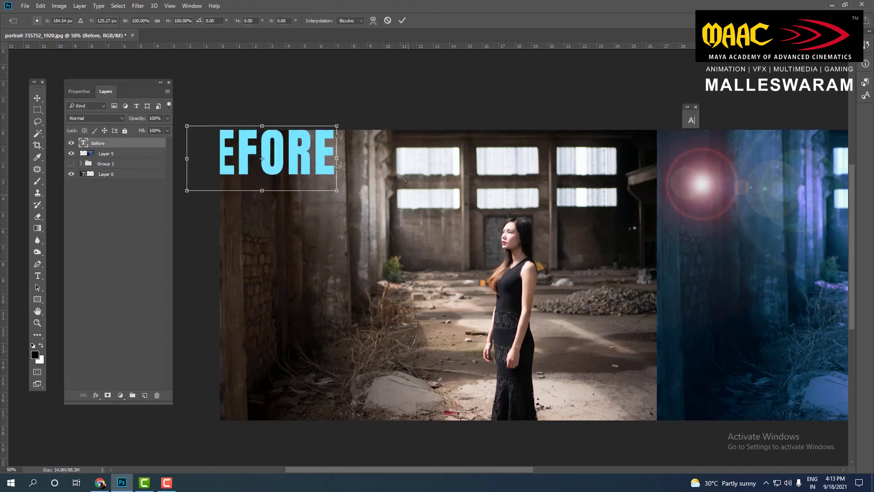
{"action": "left_click_drag", "start_coordinate": [336, 126], "coordinate": [267, 155]}
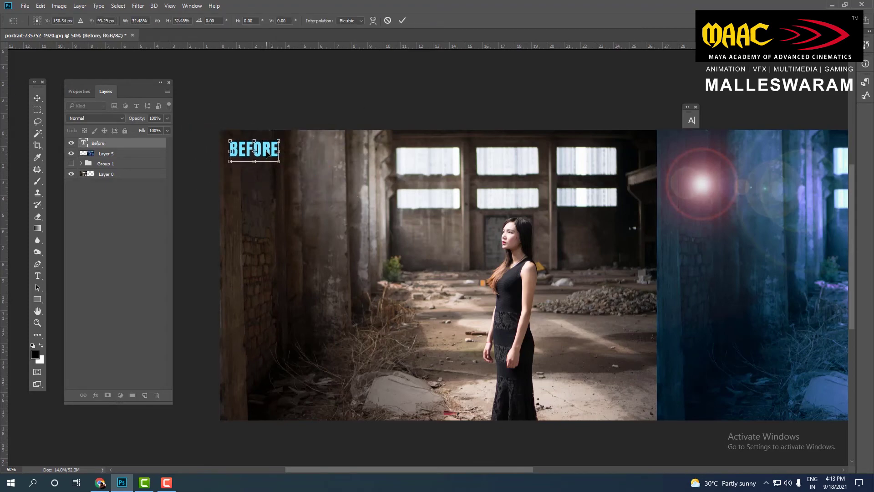
{"action": "key", "text": "Return"}
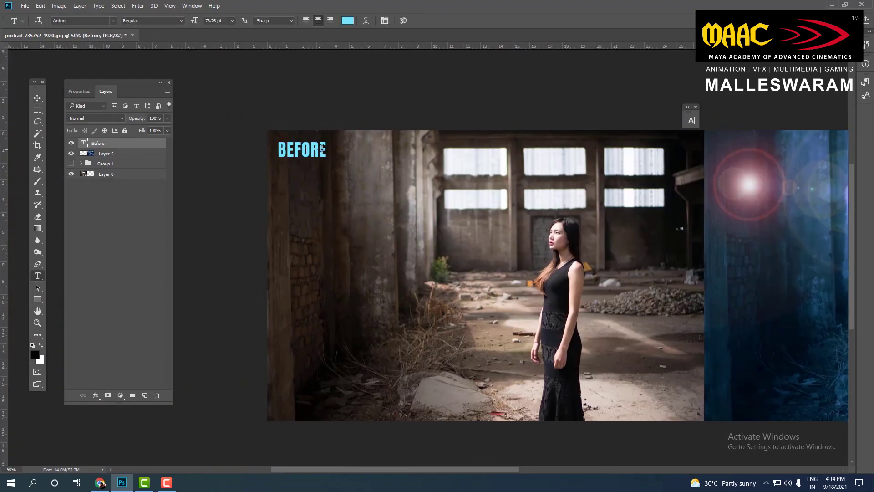
Change the BEFORE label's colour to white.
{"action": "double_click", "coordinate": [322, 148]}
{"action": "left_click", "coordinate": [348, 21]}
{"action": "left_click", "coordinate": [588, 284]}
{"action": "left_click", "coordinate": [796, 281]}
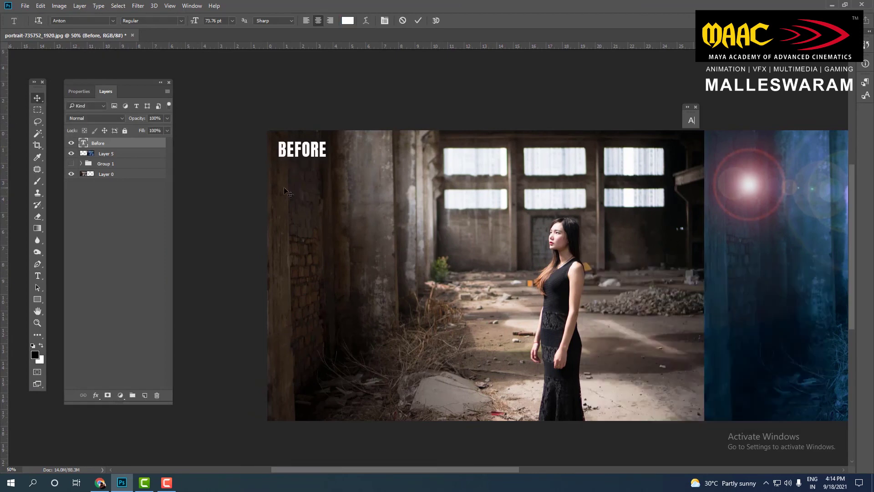
{"action": "key", "text": "ctrl+Return"}
{"action": "key", "text": "v"}
{"action": "key", "text": "ctrl+minus"}
Copy the label onto the right photo and change its text to AFTER.
{"action": "left_click_drag", "start_coordinate": [174, 178], "coordinate": [467, 178]}
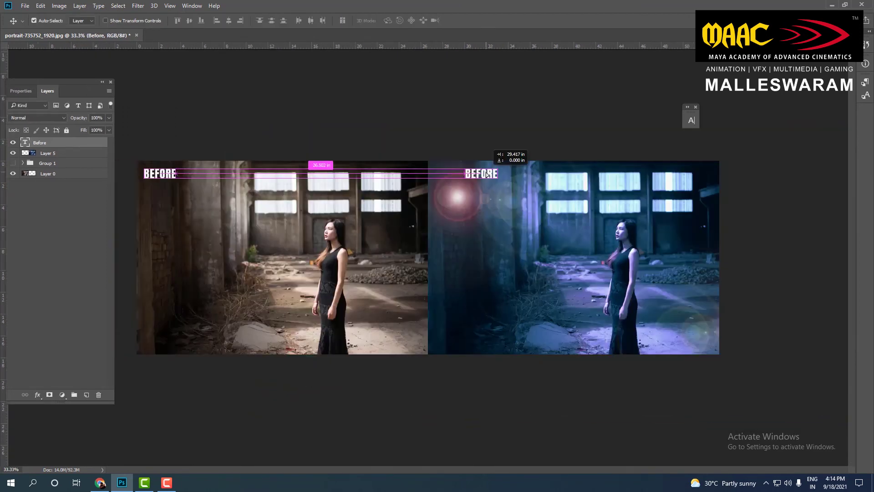
{"action": "double_click", "coordinate": [467, 179]}
{"action": "type", "text": "AFTER"}
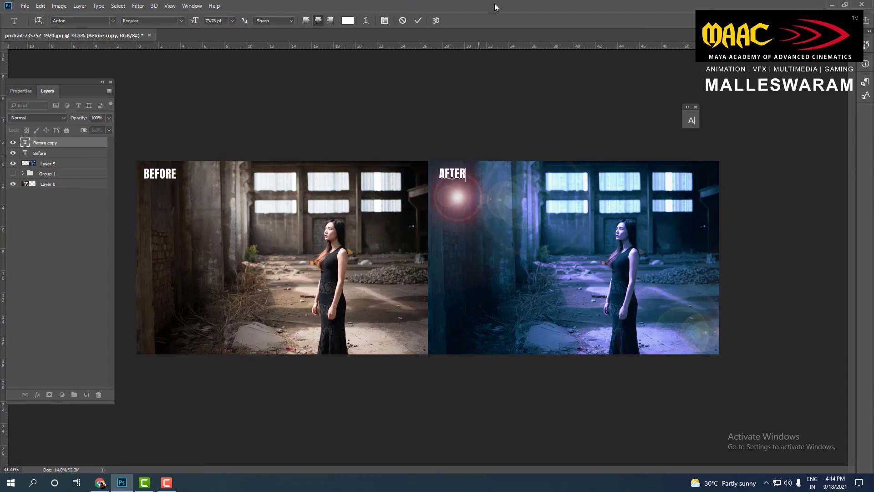
{"action": "key", "text": "ctrl+Return"}
{"action": "key", "text": "v"}
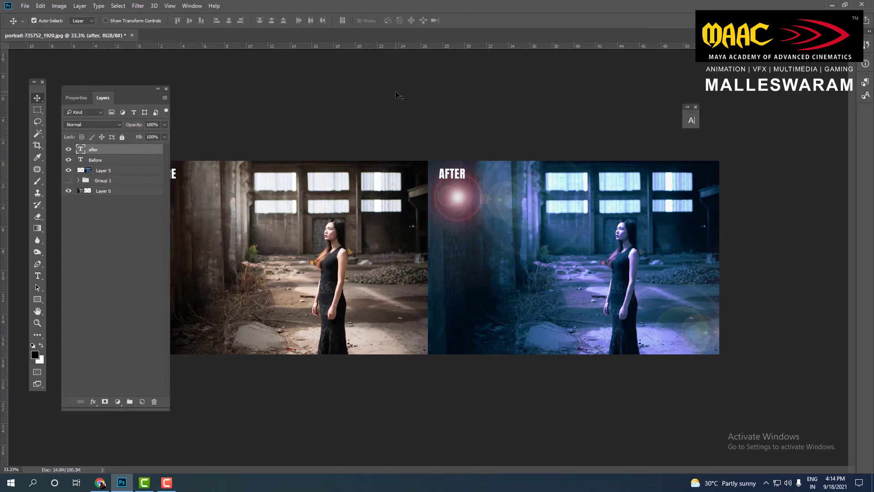
Zoom in and out to review the finished BEFORE/AFTER comparison.
{"action": "key", "text": "ctrl+plus"}
{"action": "key", "text": "ctrl+plus"}
{"action": "key", "text": "ctrl+minus"}
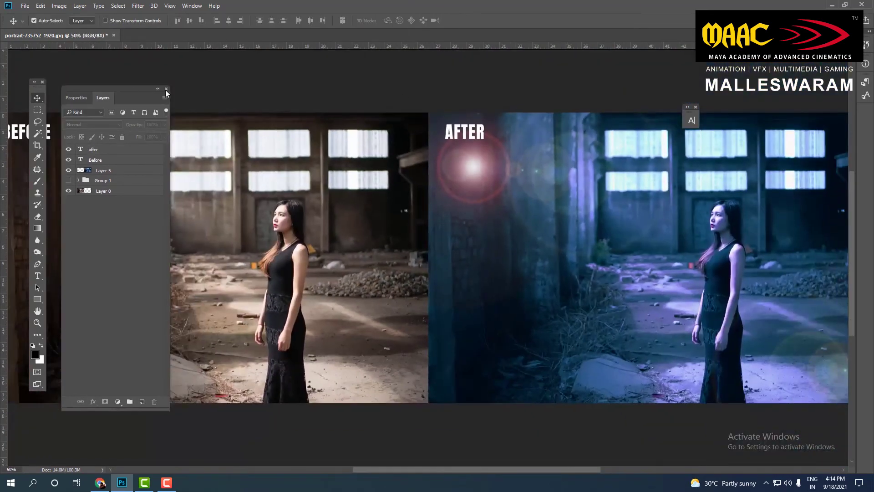
{"action": "key", "text": "Tab"}
{"action": "key", "text": "ctrl+minus"}
{"action": "key", "text": "ctrl+minus"}
{"action": "key", "text": "ctrl+plus"}
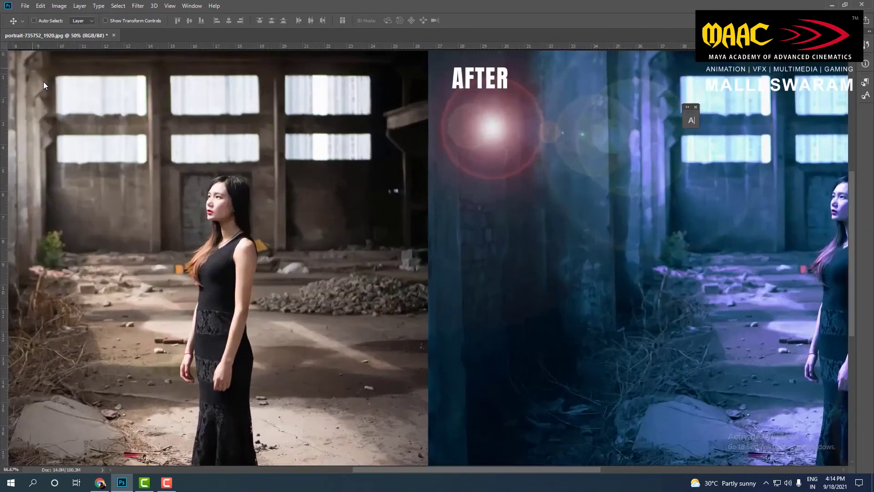
{"action": "key", "text": "ctrl+plus"}
{"action": "key", "text": "ctrl+minus"}
{"action": "key", "text": "ctrl+minus"}
Save the comparison to the Desktop as JPEG 'cinee' at maximum quality.
{"action": "key", "text": "ctrl+plus"}
{"action": "key", "text": "ctrl+plus"}
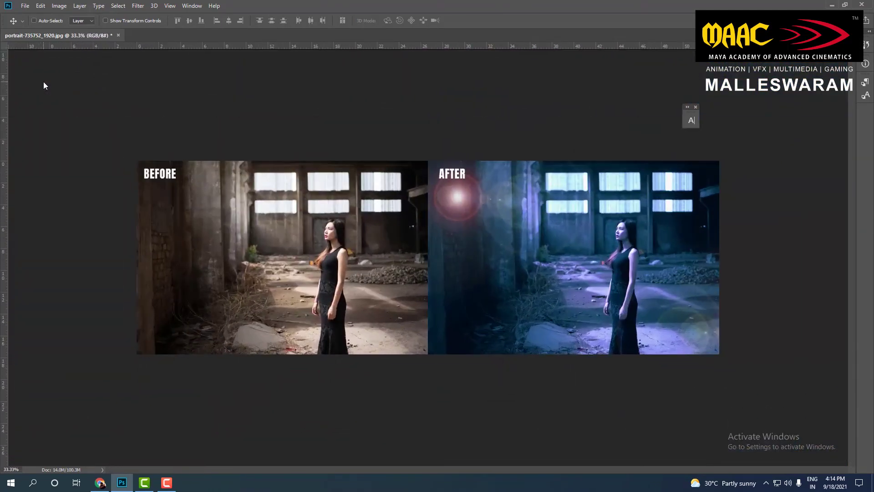
{"action": "key", "text": "ctrl+minus"}
{"action": "key", "text": "ctrl+plus"}
{"action": "left_click", "coordinate": [38, 70]}
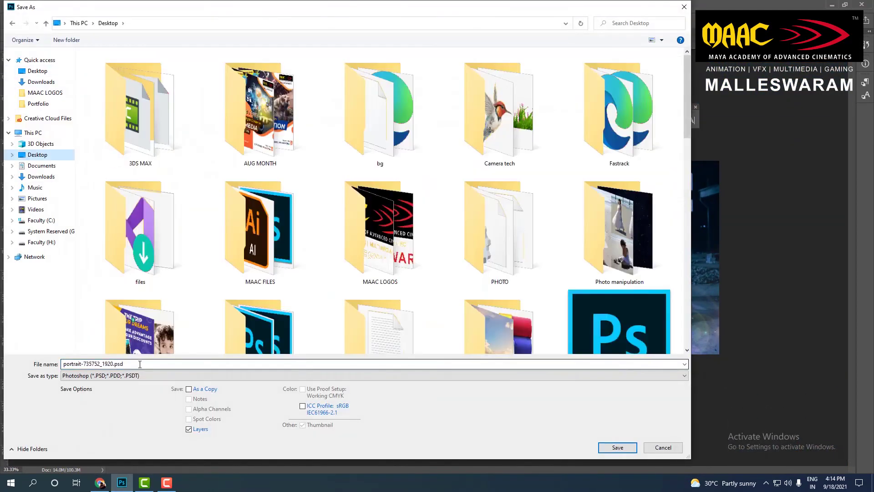
{"action": "triple_click", "coordinate": [141, 363]}
{"action": "type", "text": "cinematic_ton"}
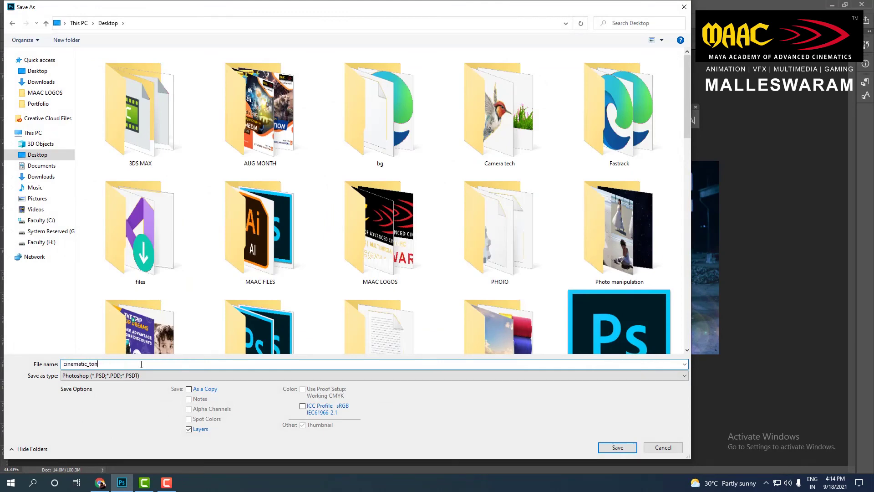
{"action": "type", "text": "e"}
{"action": "left_click", "coordinate": [319, 375]}
{"action": "left_click", "coordinate": [114, 232]}
{"action": "left_click", "coordinate": [618, 447]}
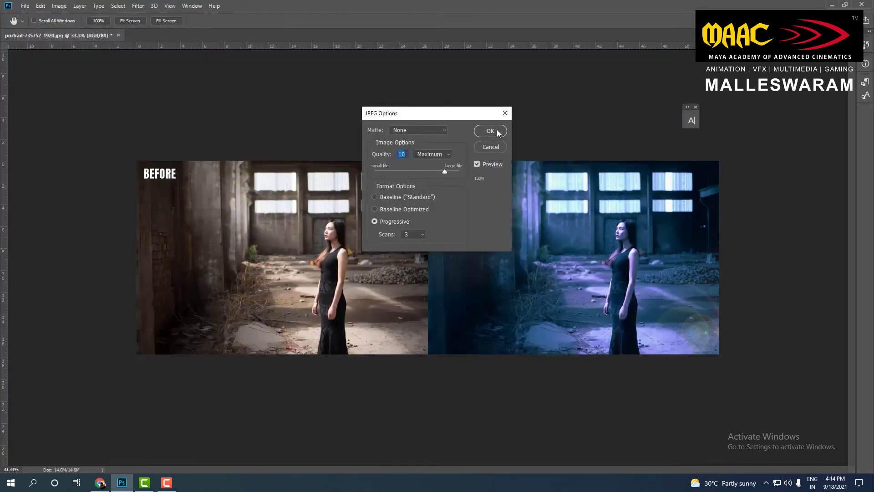
{"action": "left_click", "coordinate": [488, 133]}
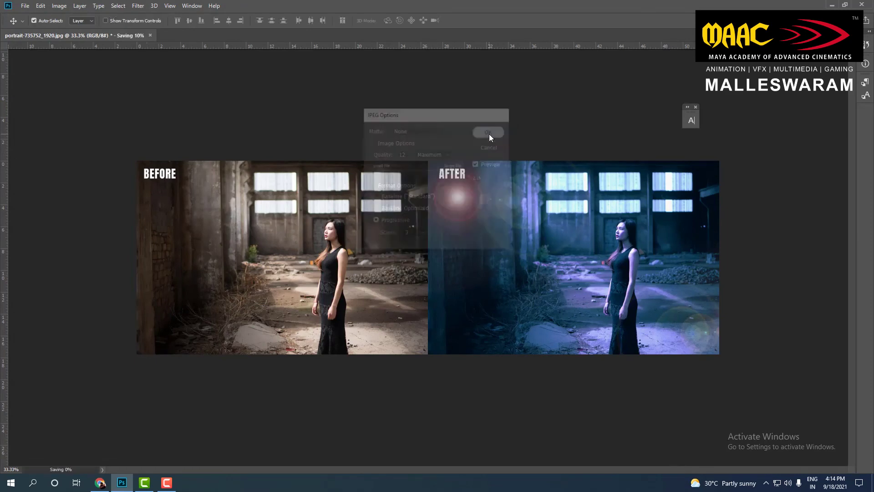
Zoom out and back in to inspect the finished BEFORE/AFTER image.
{"action": "key", "text": "ctrl+minus"}
{"action": "key", "text": "ctrl+minus"}
{"action": "key", "text": "ctrl+minus"}
{"action": "key", "text": "ctrl+plus"}
{"action": "key", "text": "ctrl+plus"}
{"action": "key", "text": "ctrl+plus"}
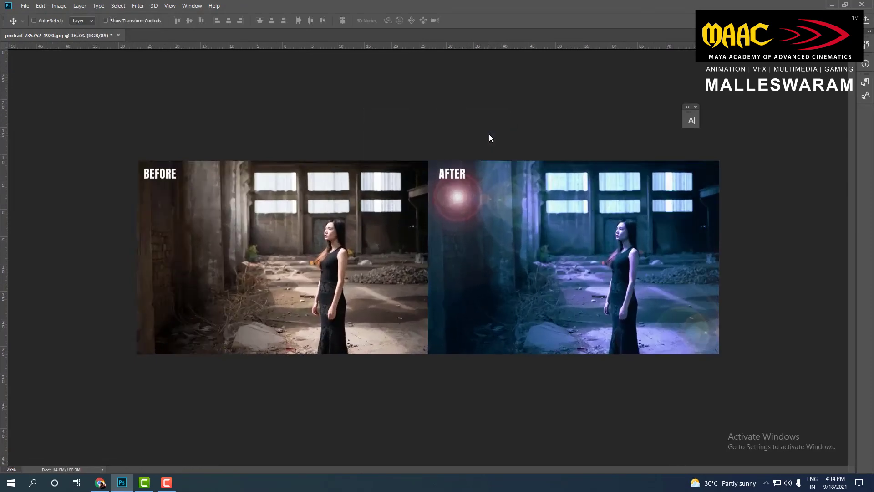
{"action": "key", "text": "ctrl+minus"}
{"action": "key", "text": "ctrl+minus"}
{"action": "key", "text": "ctrl+minus"}
{"action": "key", "text": "ctrl+plus"}
{"action": "key", "text": "ctrl+plus"}
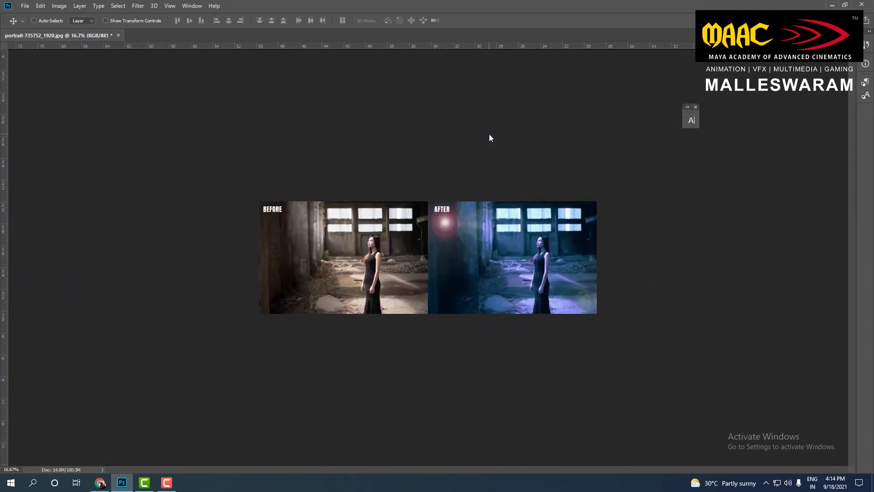
{"action": "key", "text": "ctrl+plus"}
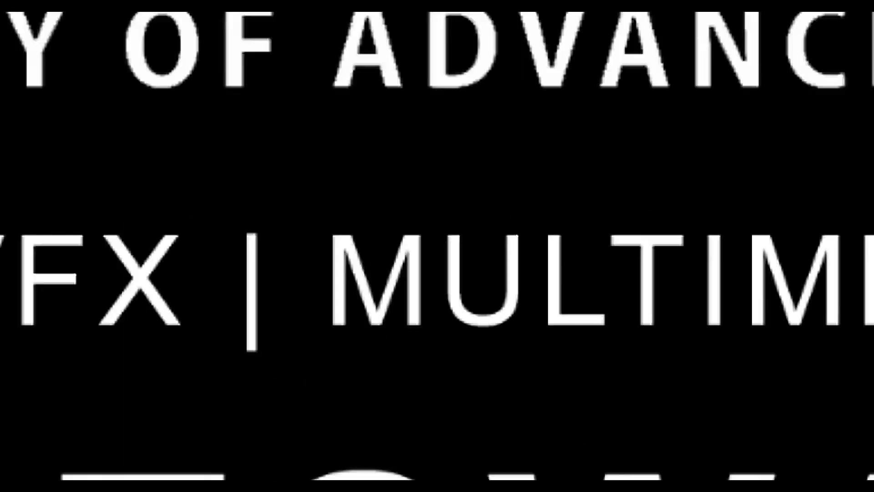